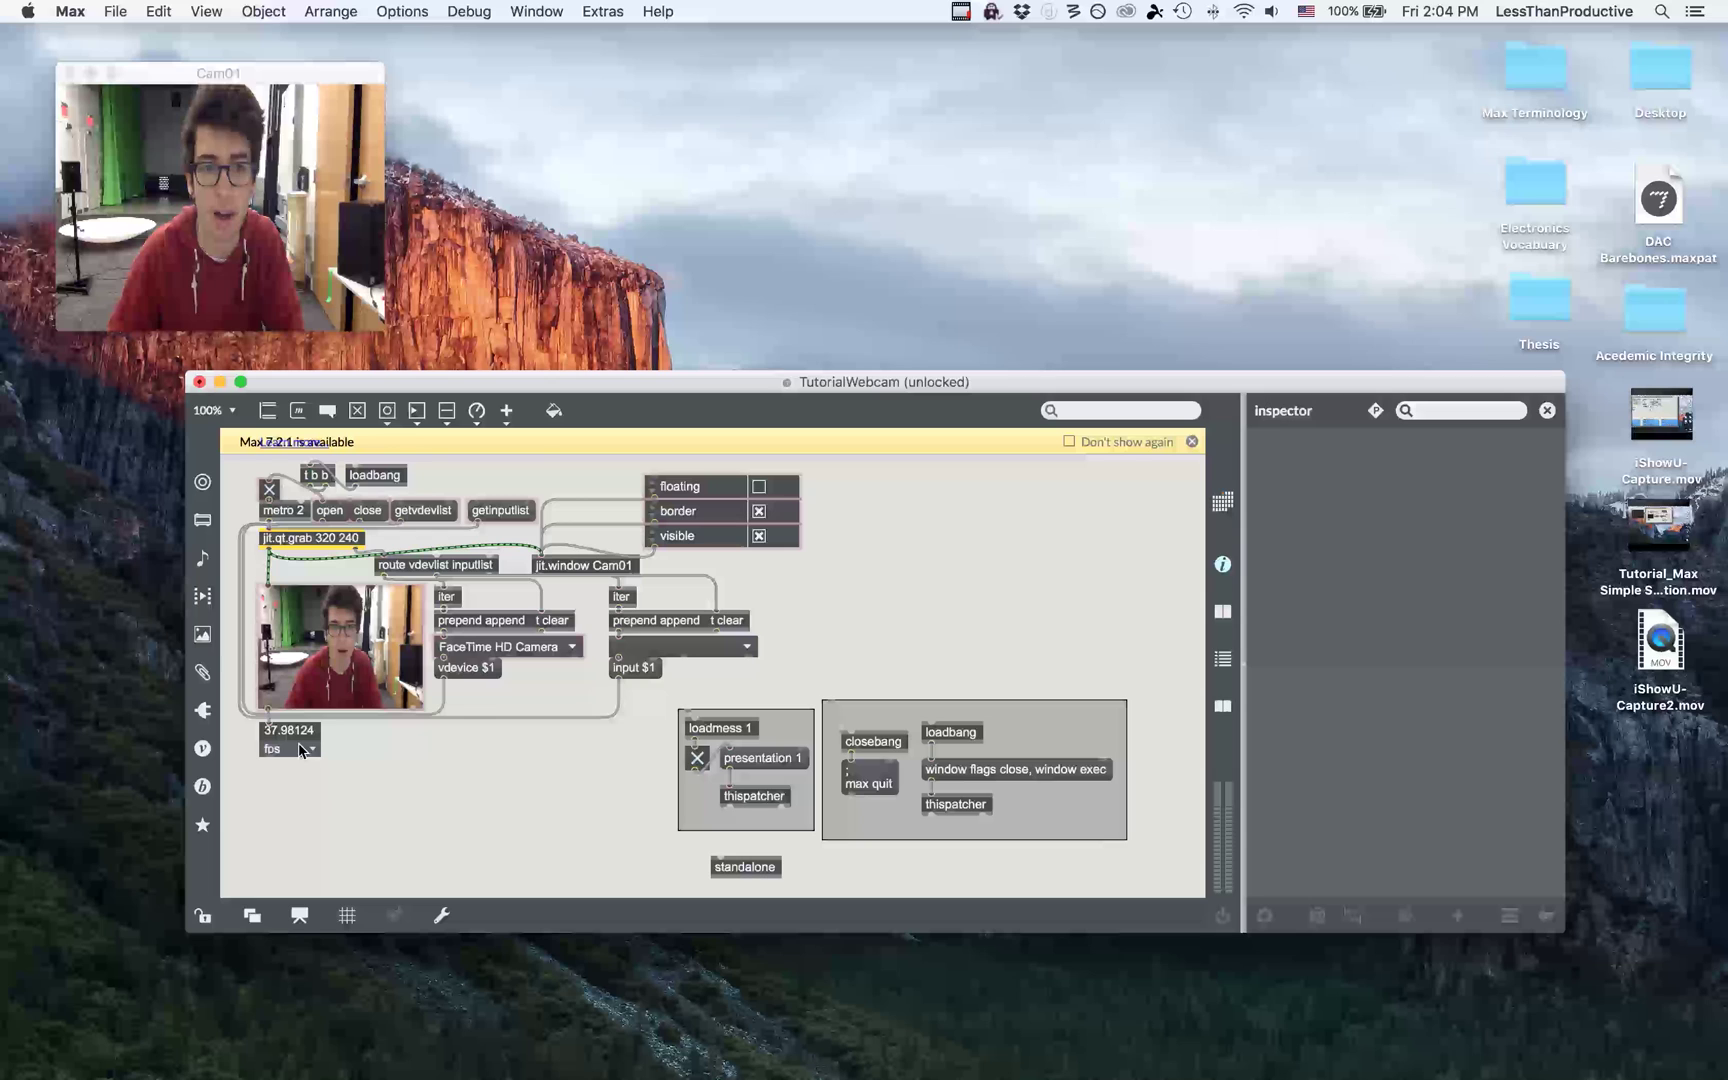
# - Preview presentation view and review the startup-presentation and quit-on-close object panels
pyautogui.click(299, 916)
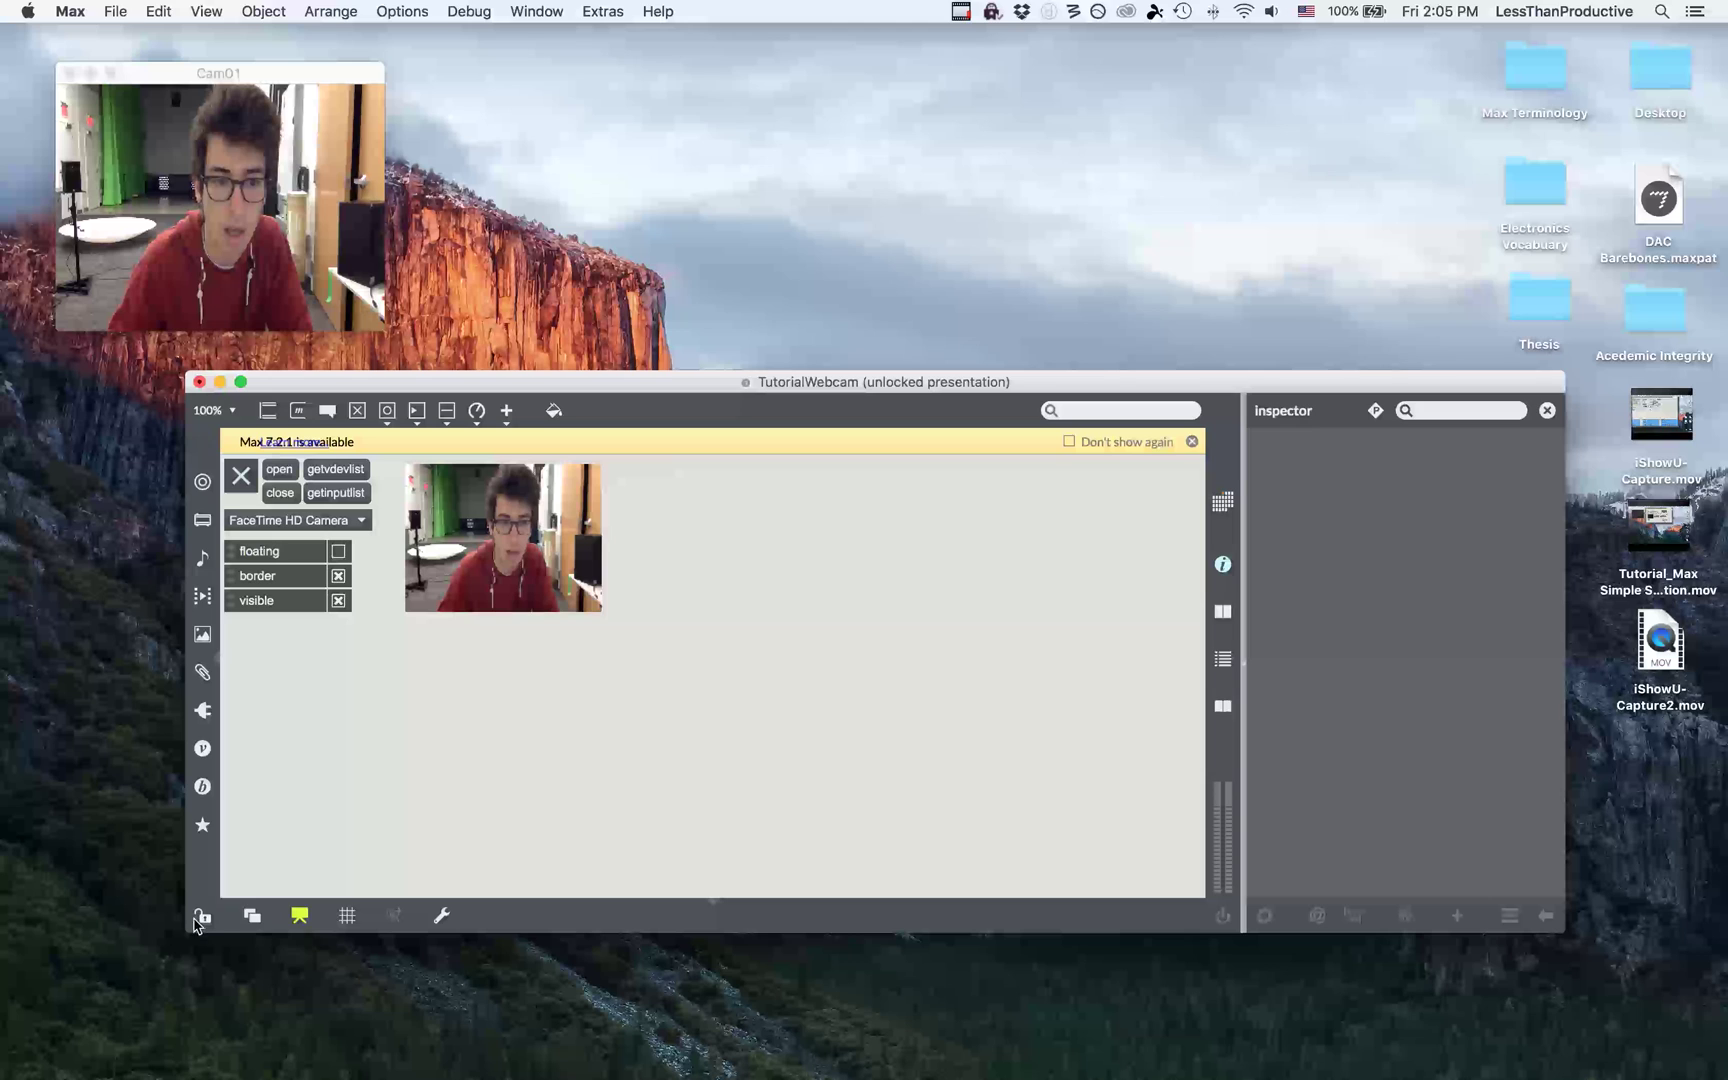
pyautogui.click(299, 916)
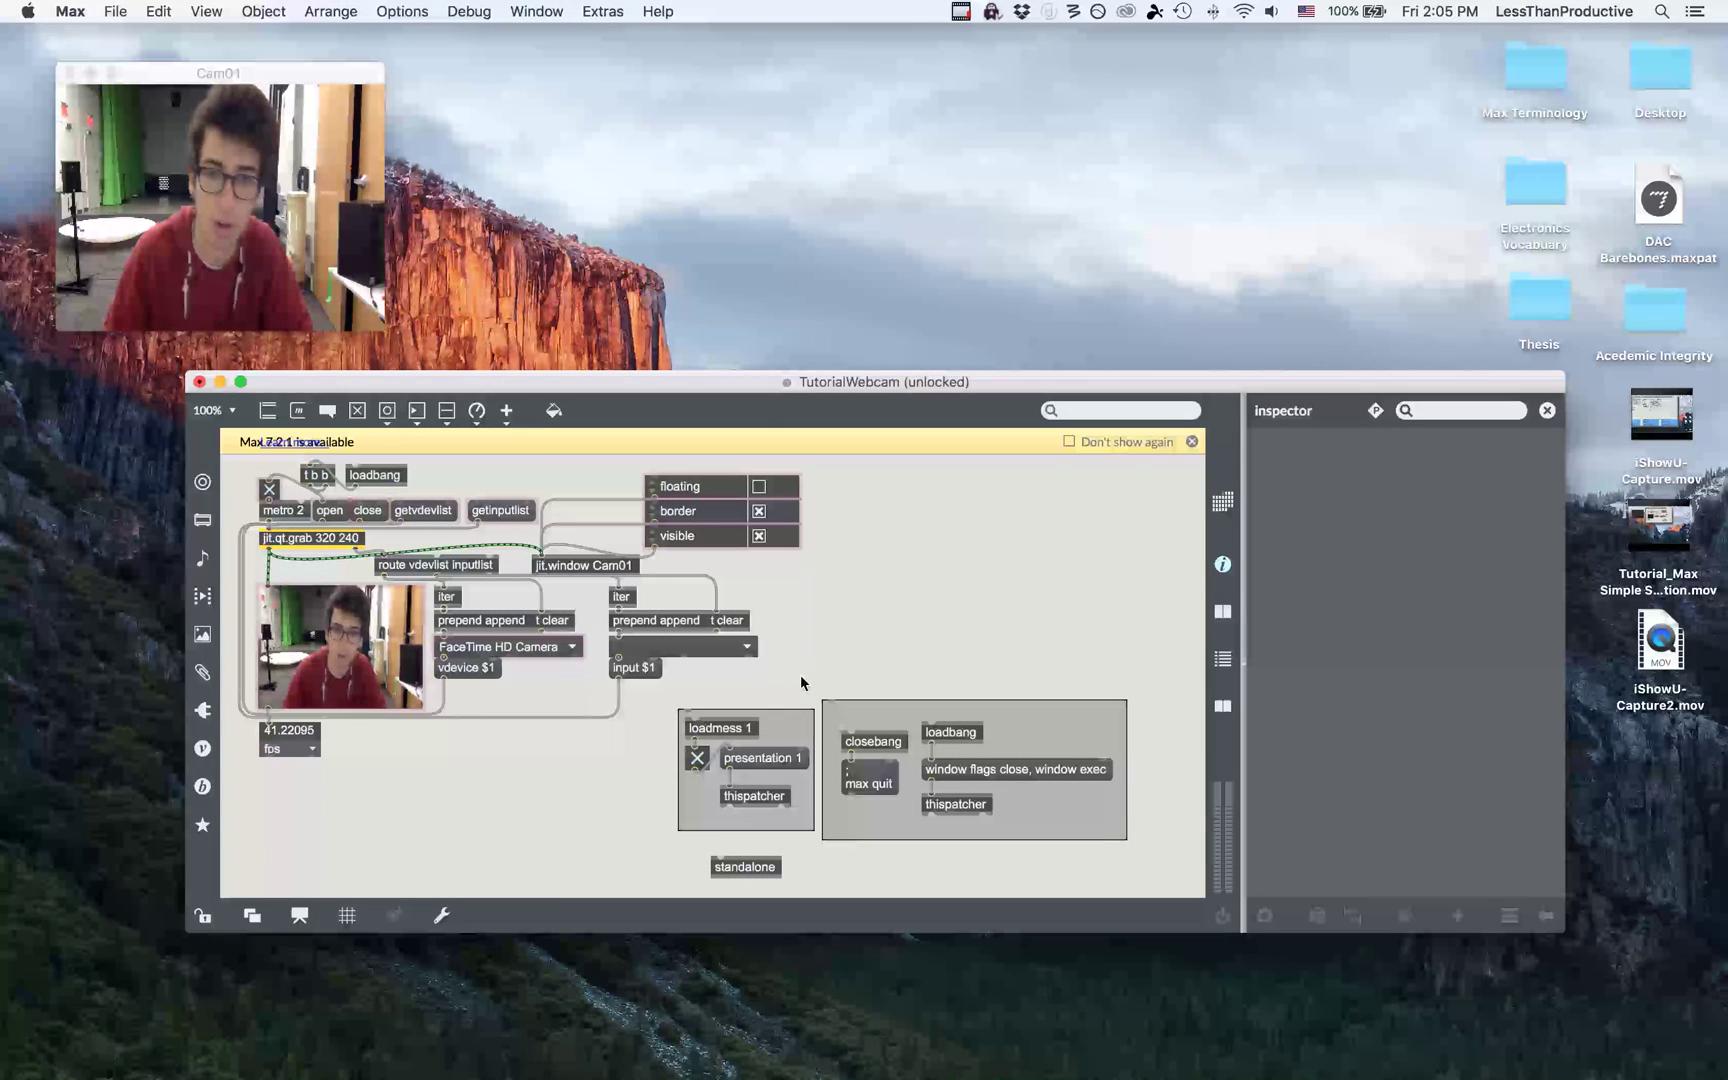
pyautogui.moveTo(690, 699); pyautogui.dragTo(822, 841)
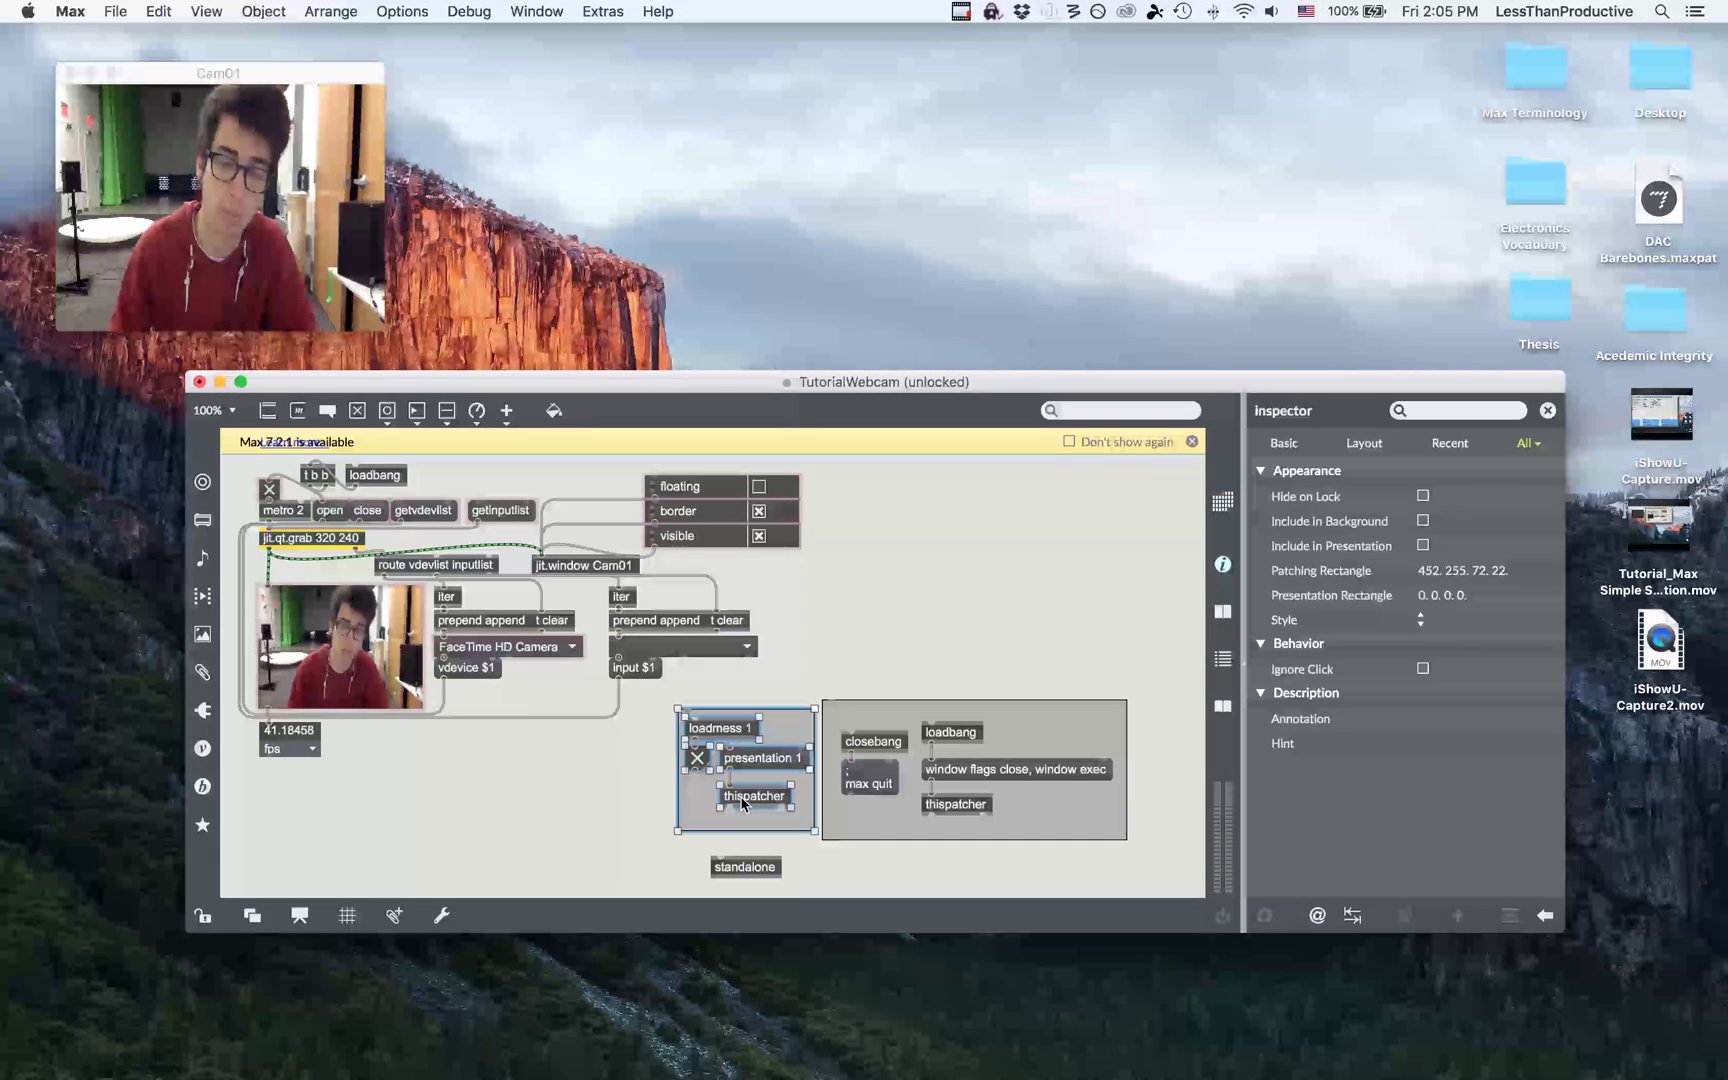
pyautogui.moveTo(845, 697); pyautogui.dragTo(1035, 855)
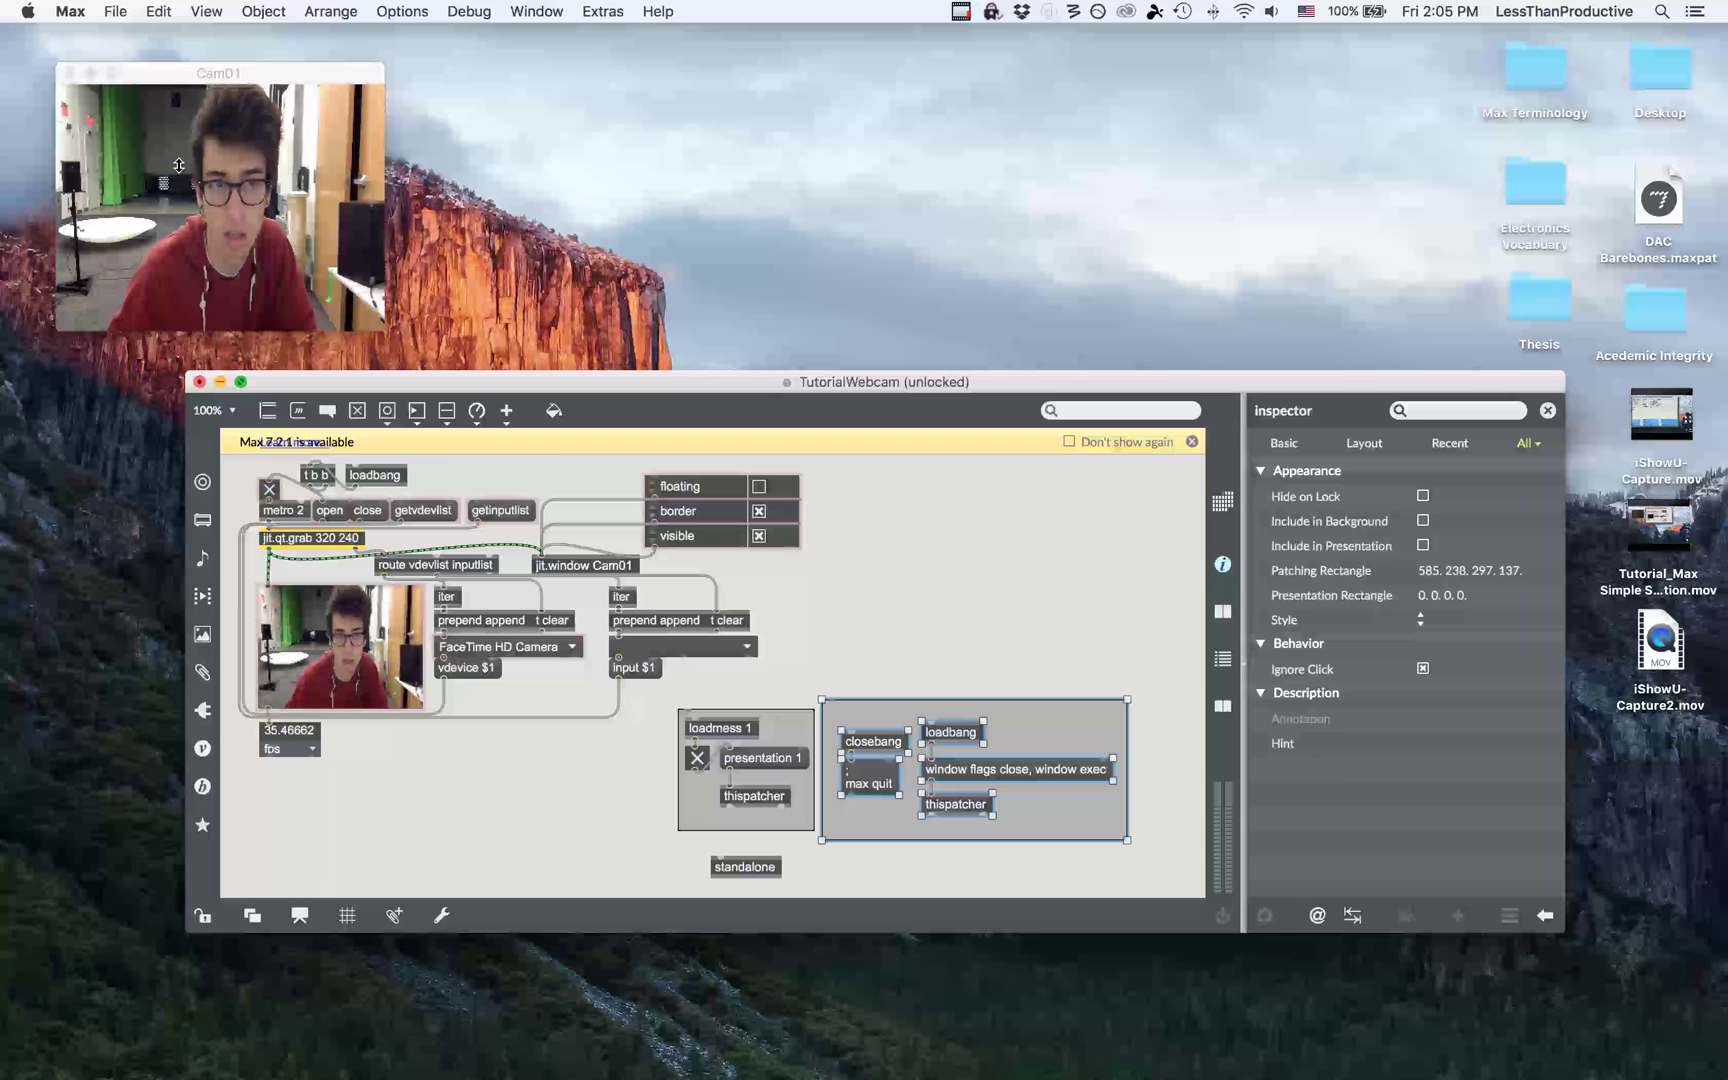
pyautogui.click(71, 12)
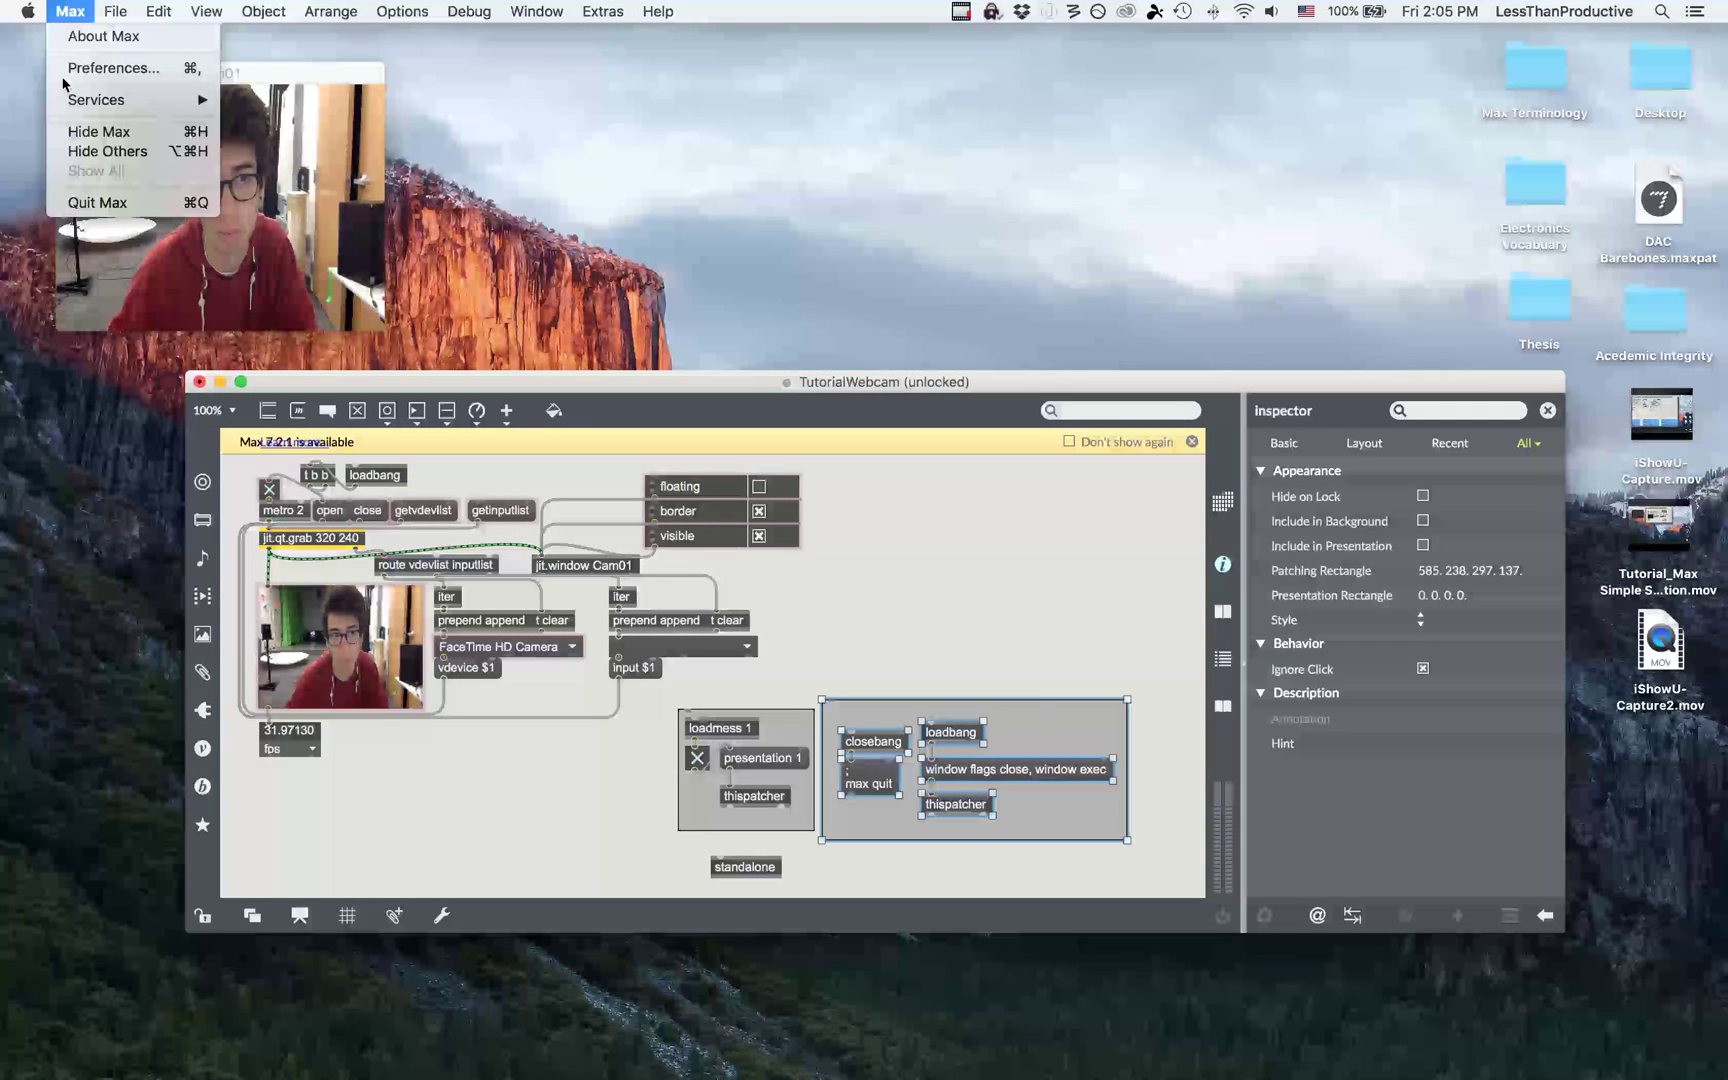
pyautogui.click(742, 390)
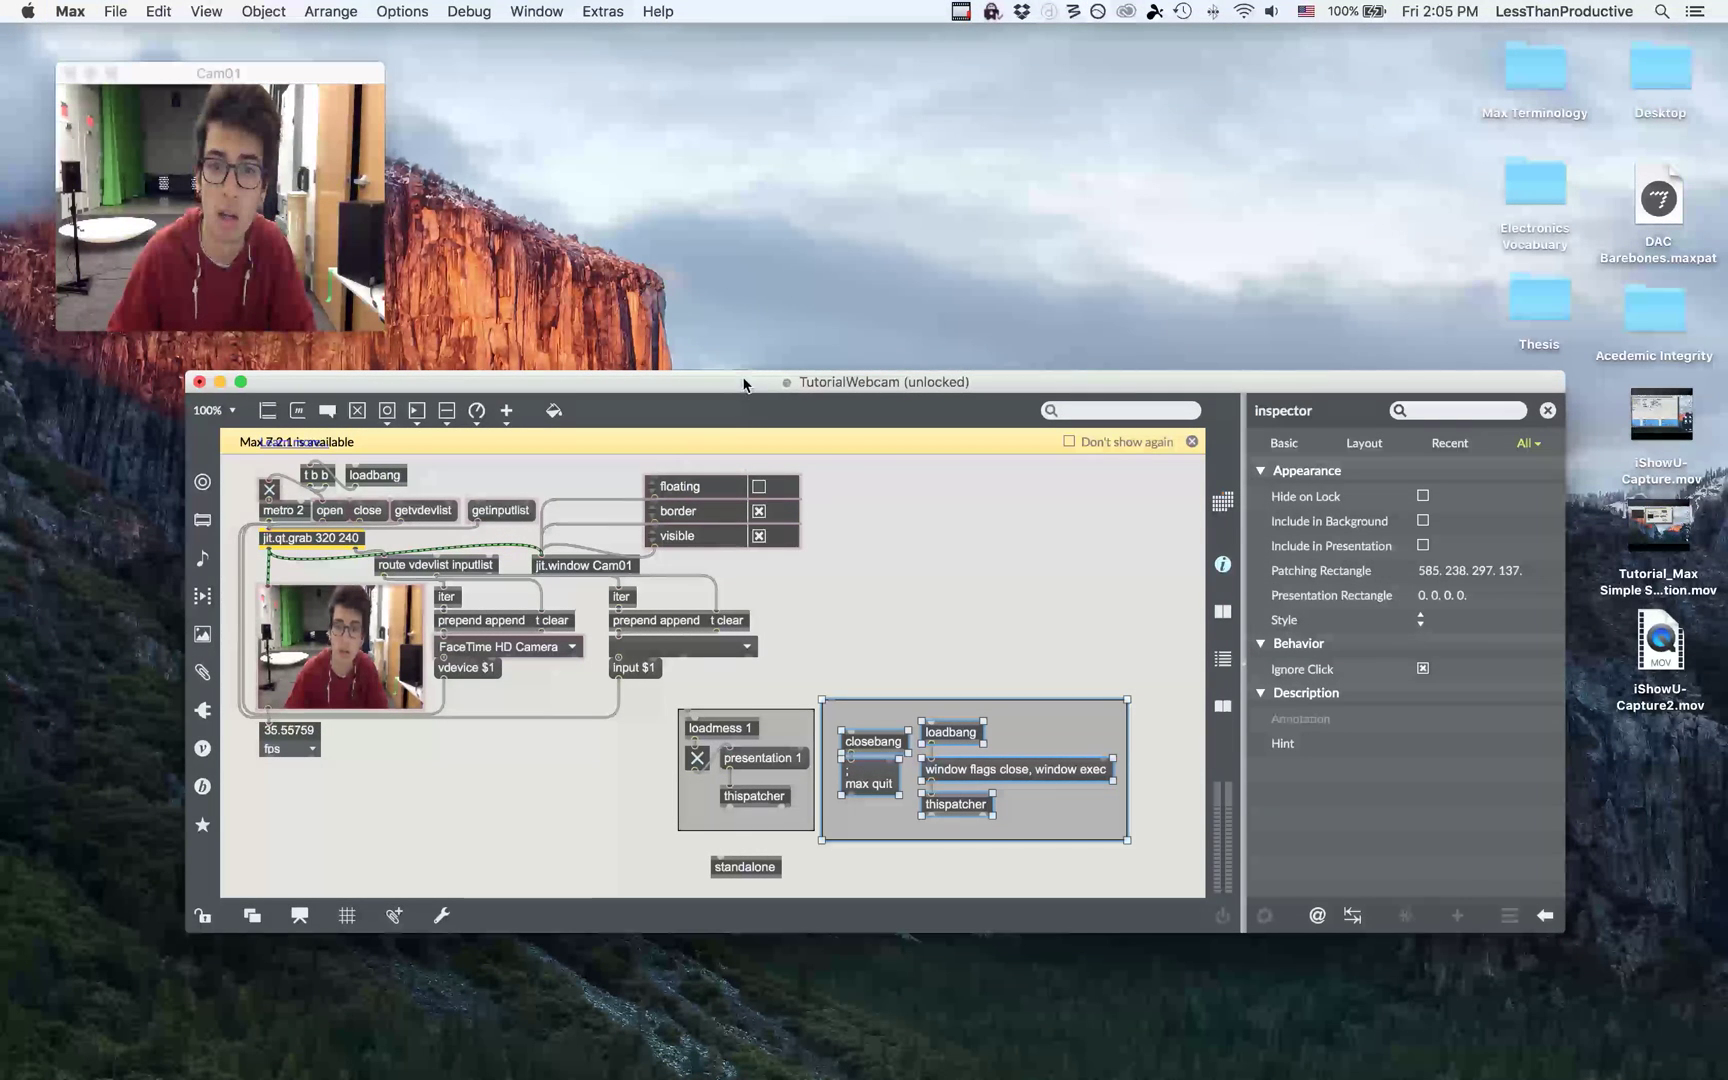
# - In the standalone object's Inspector, uncheck Status Window Visible at Startup
pyautogui.click(972, 620)
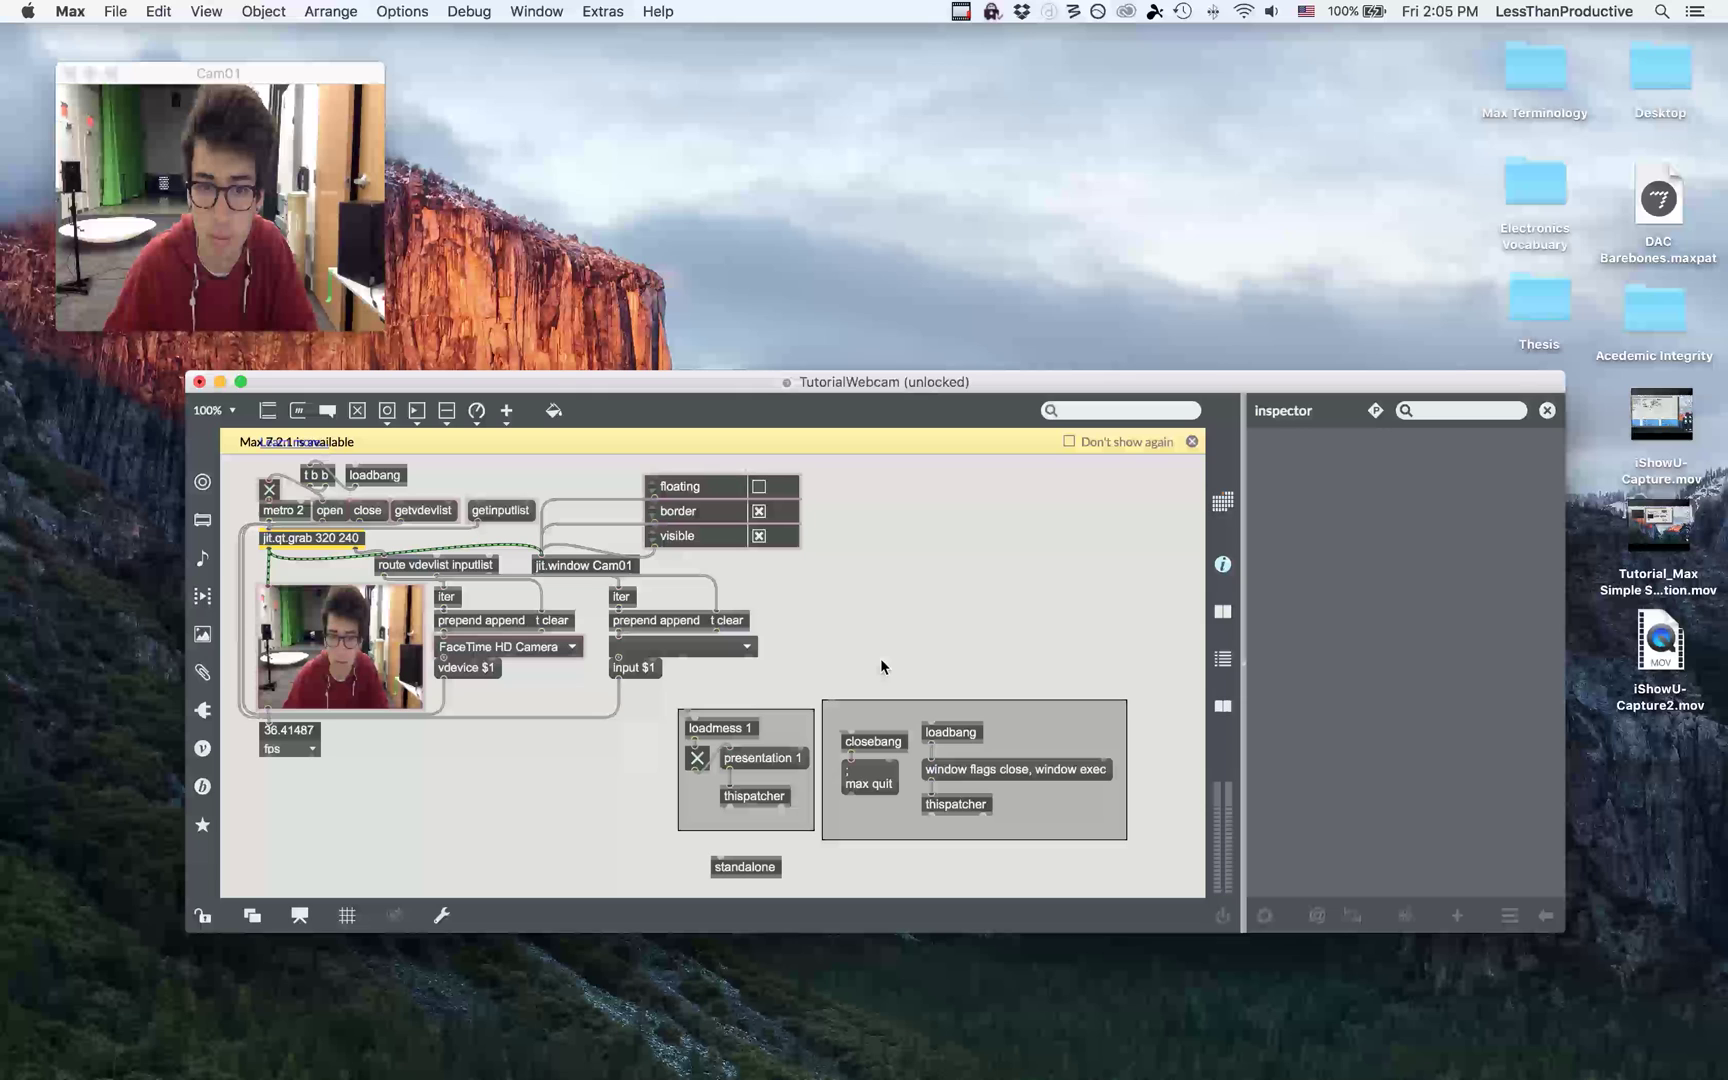
pyautogui.click(741, 871)
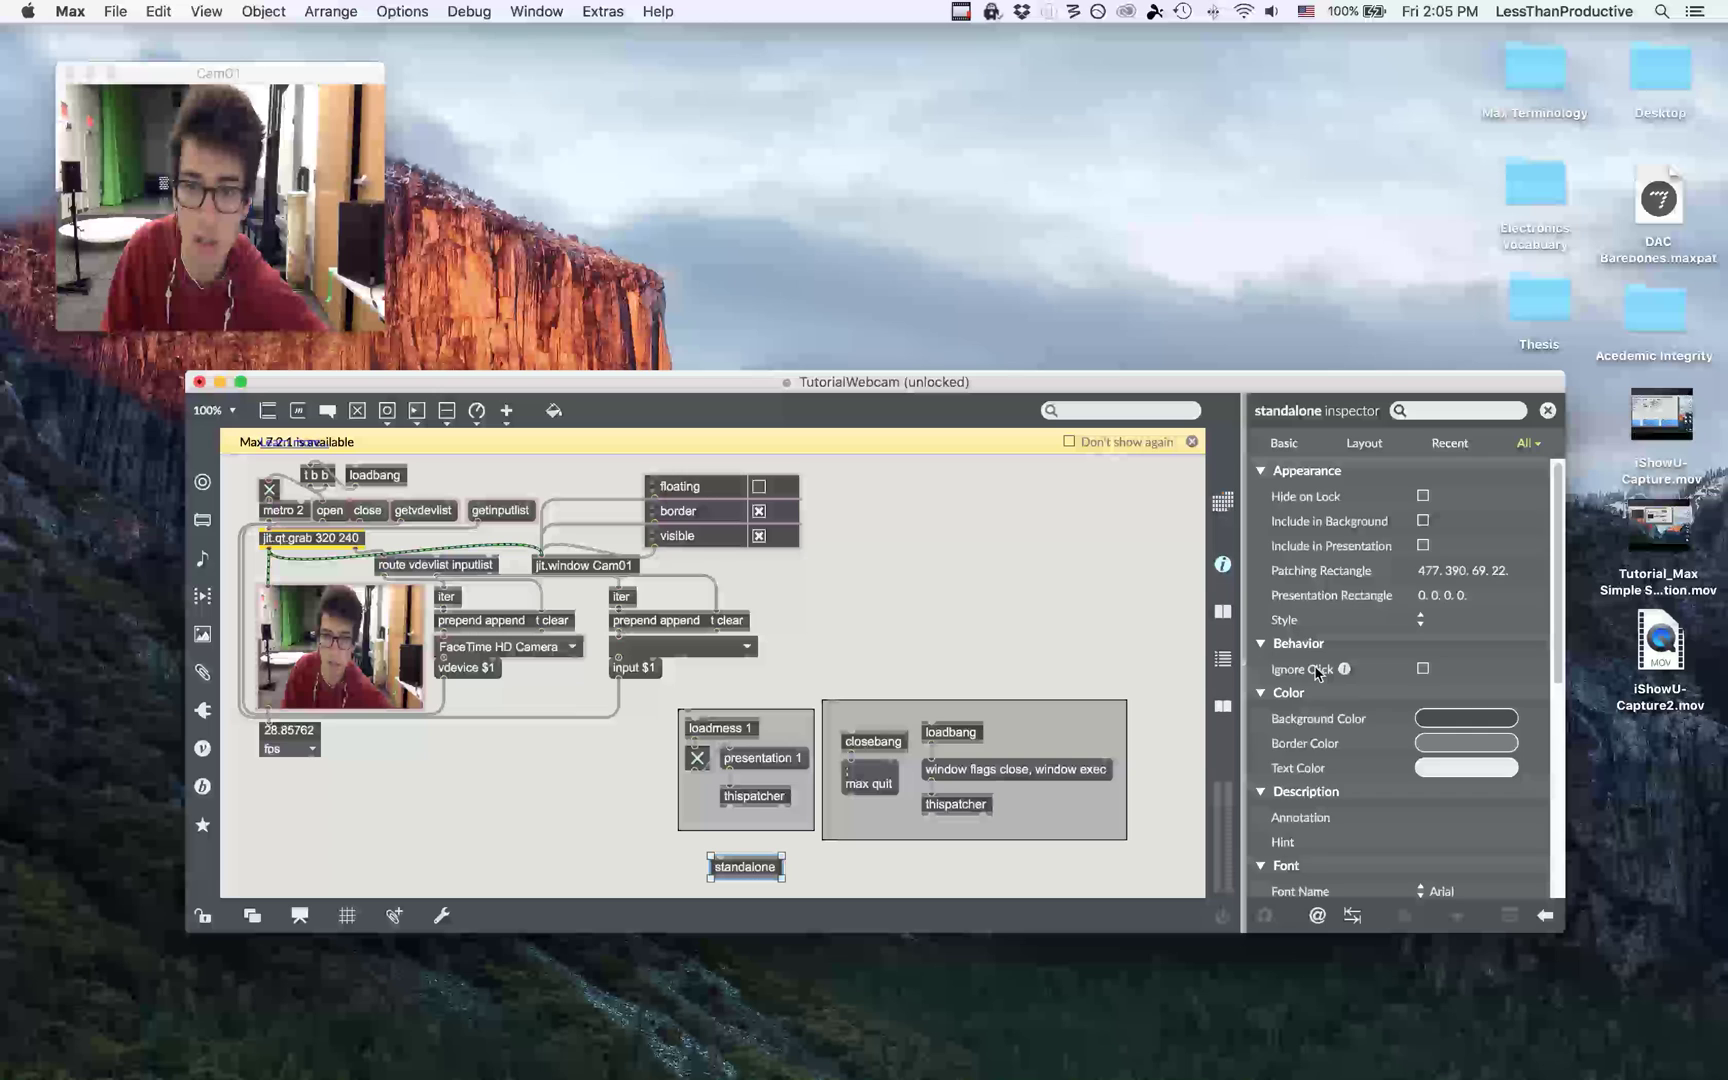
pyautogui.scroll(-8, 1318, 668)
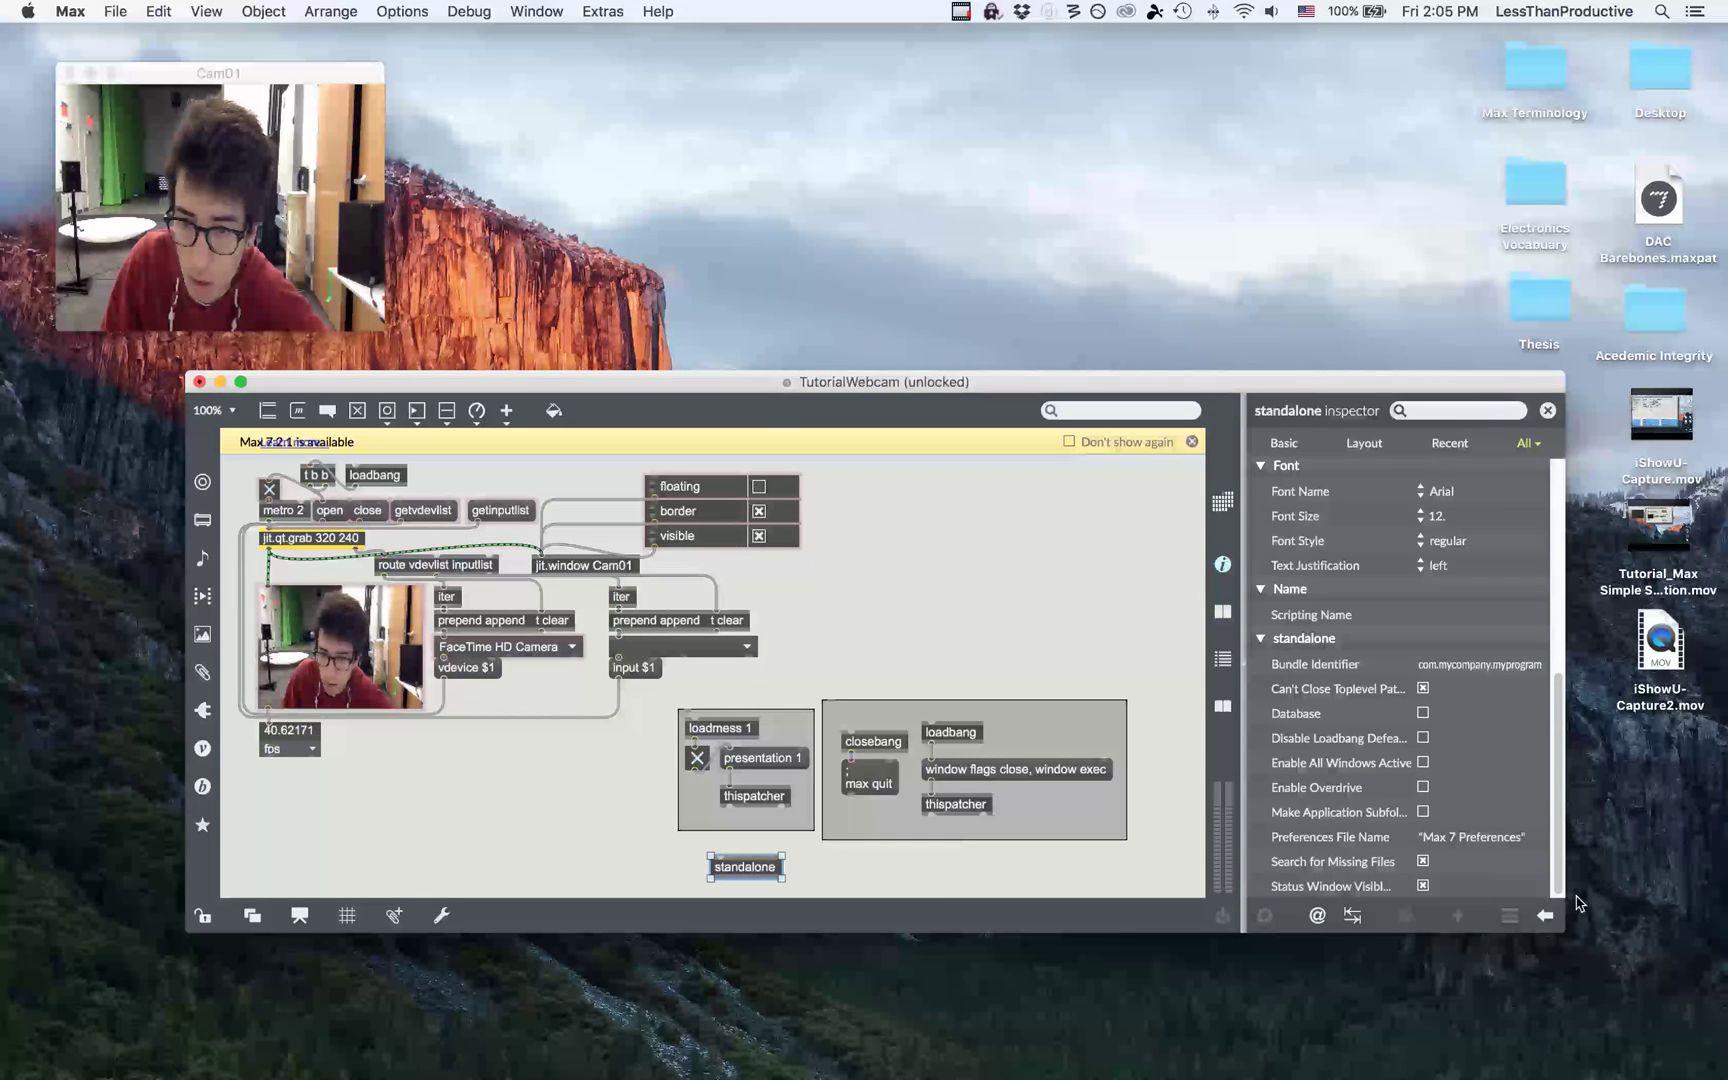
pyautogui.moveTo(1563, 930); pyautogui.dragTo(1636, 927)
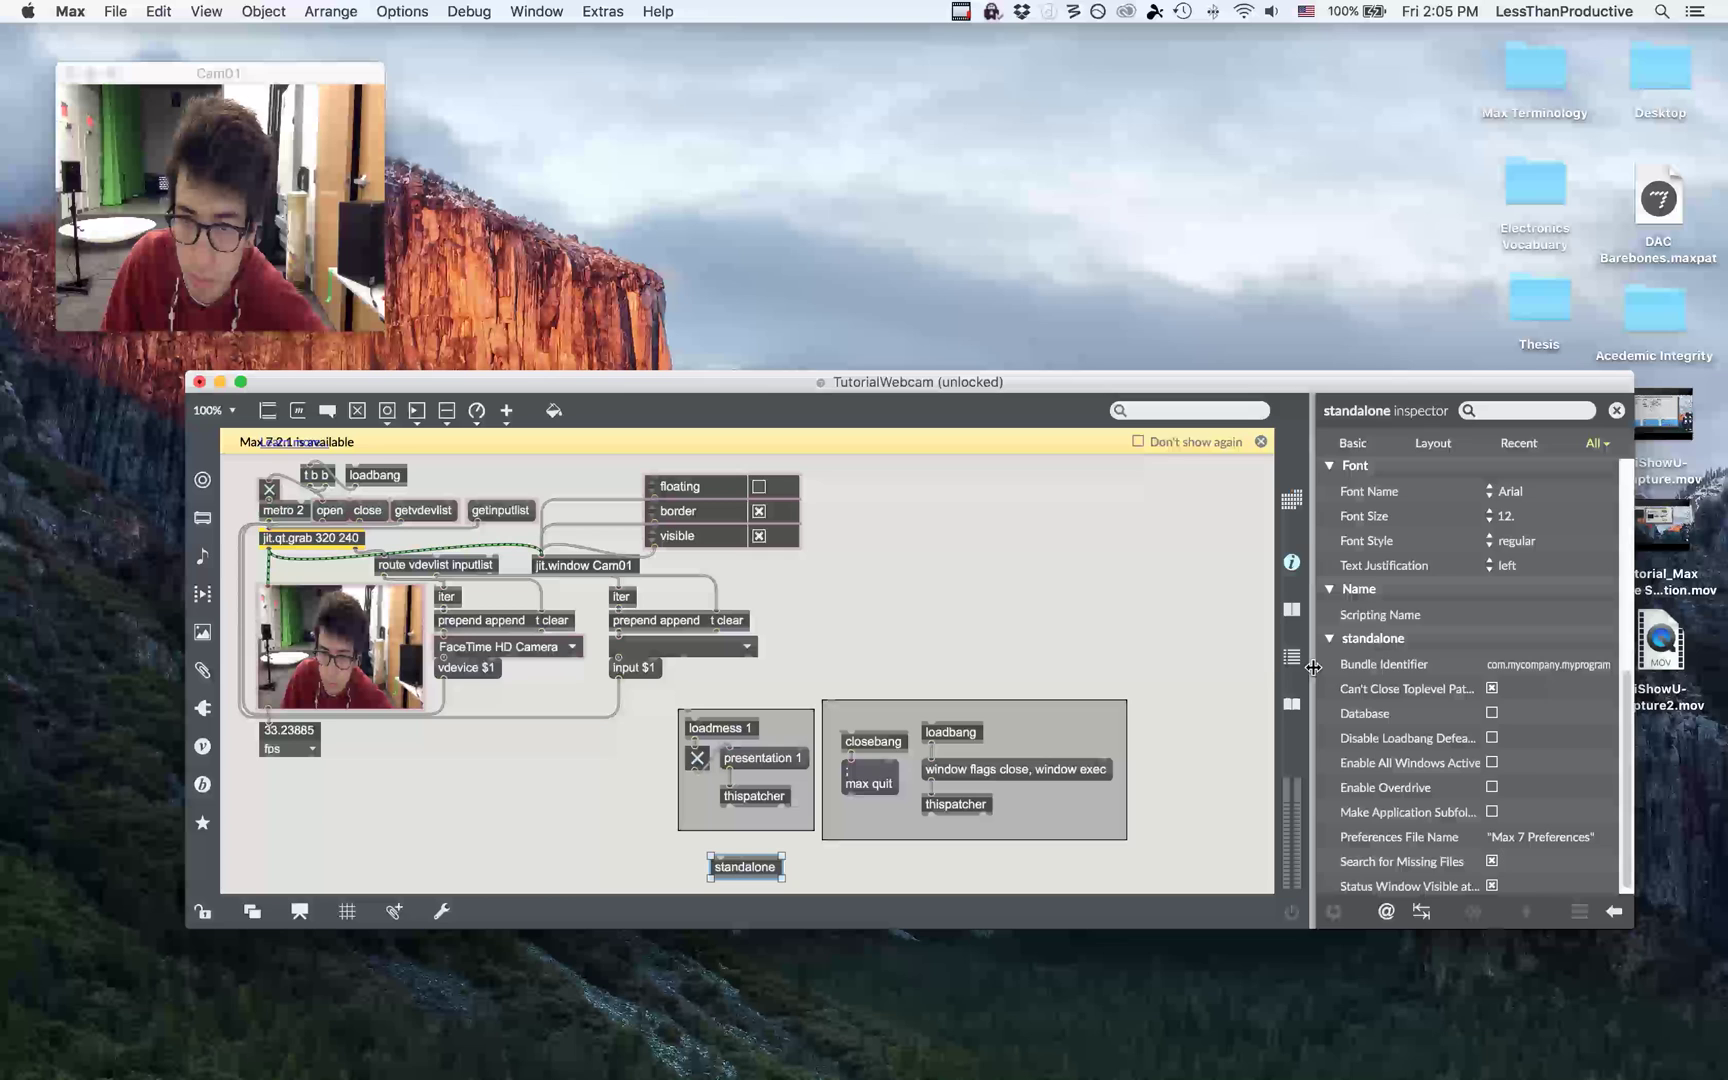
pyautogui.moveTo(1315, 674); pyautogui.dragTo(1220, 688)
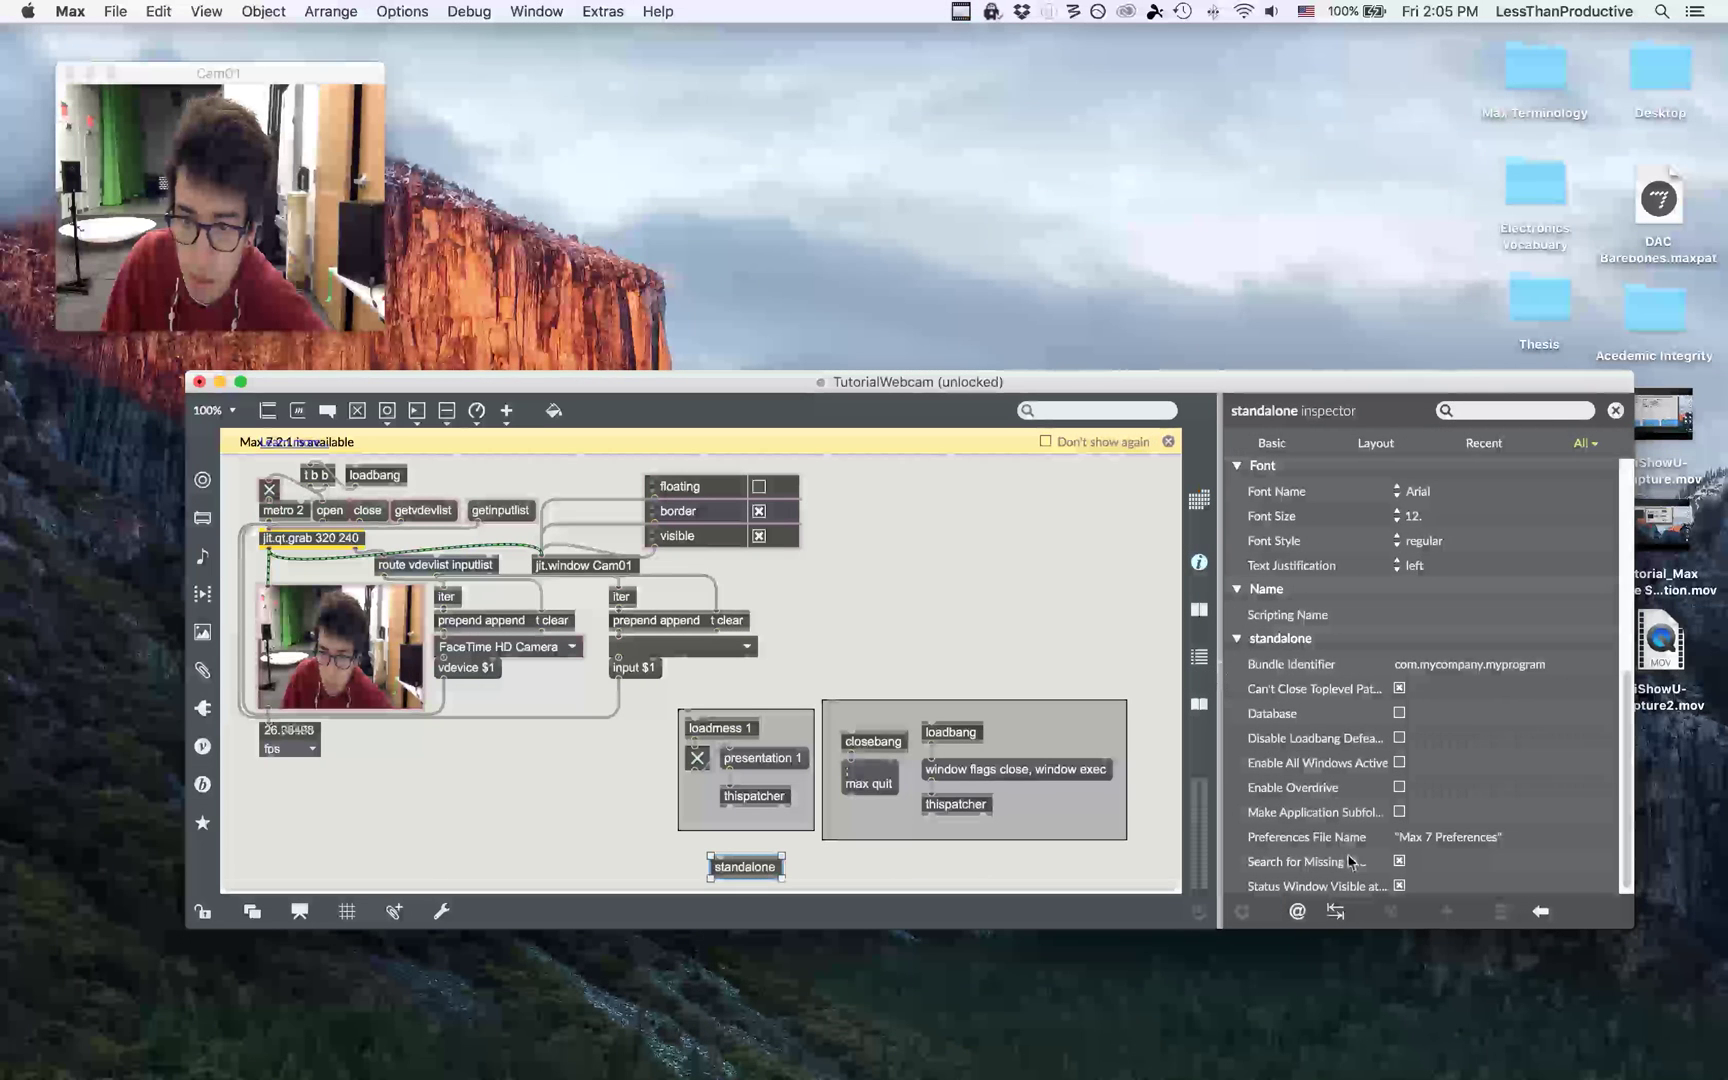
pyautogui.click(1400, 887)
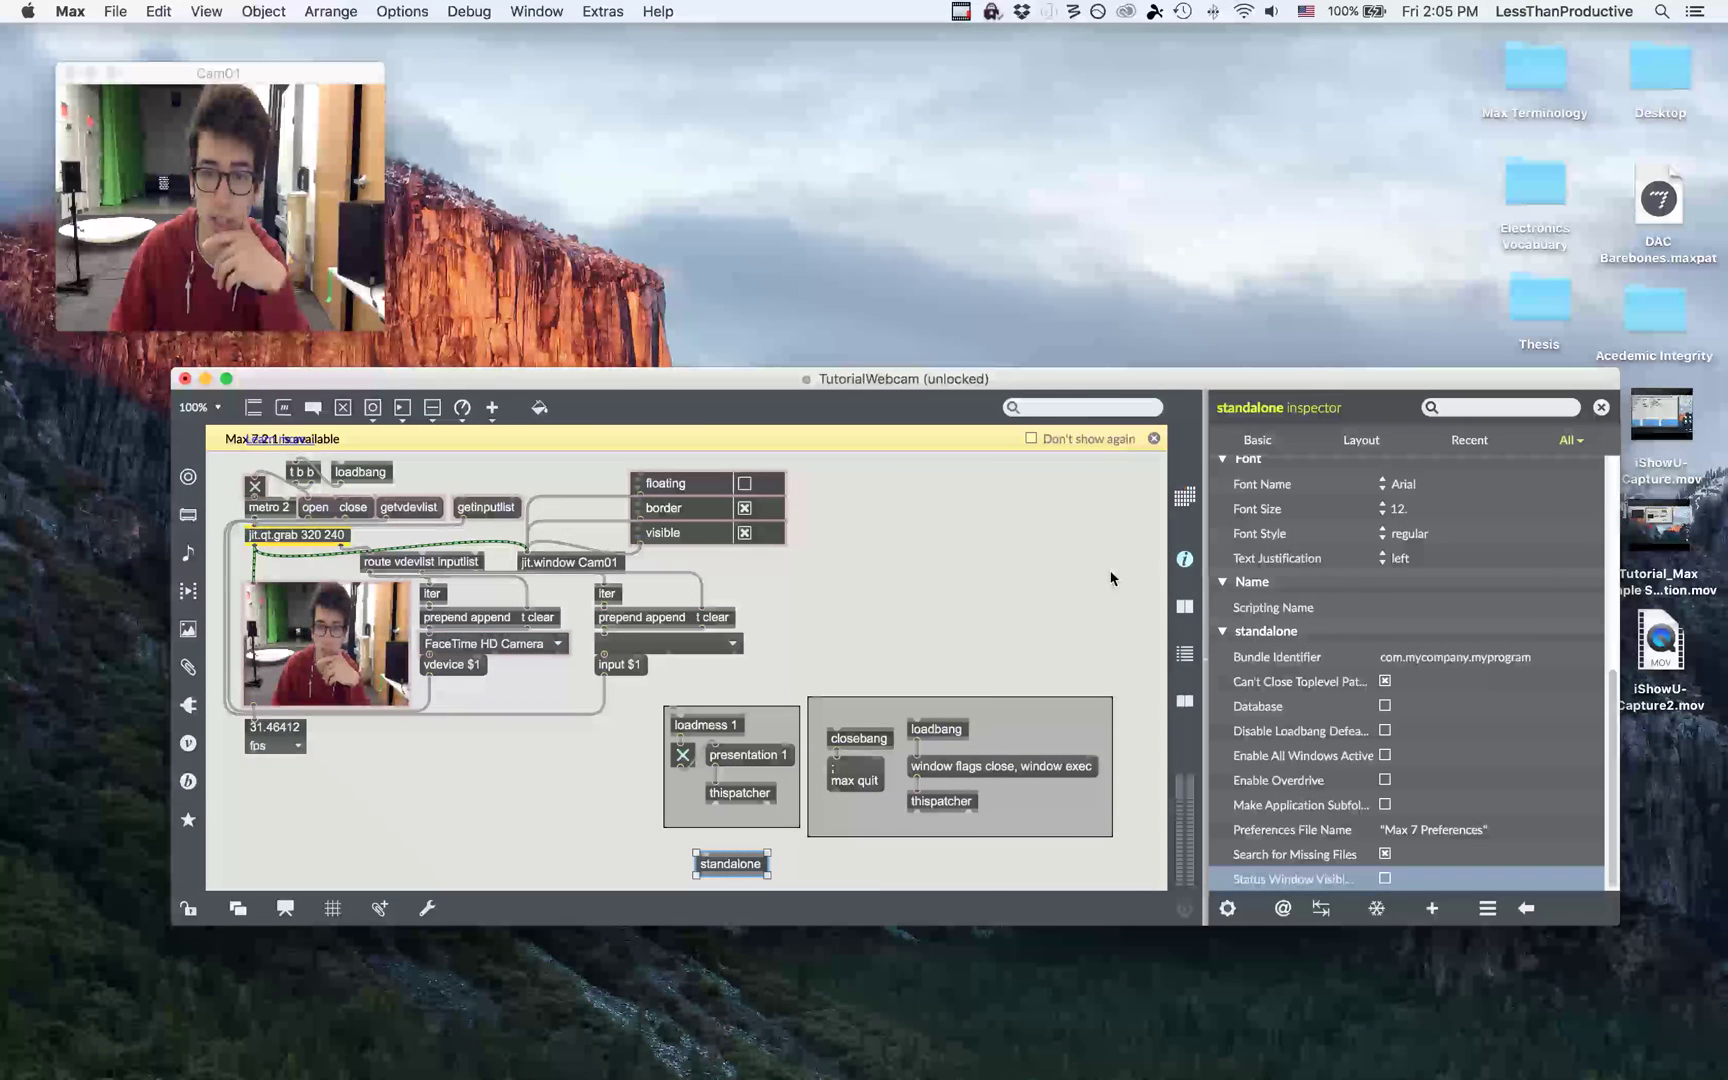
# - Switch the patcher to presentation view and close the Inspector
pyautogui.click(973, 608)
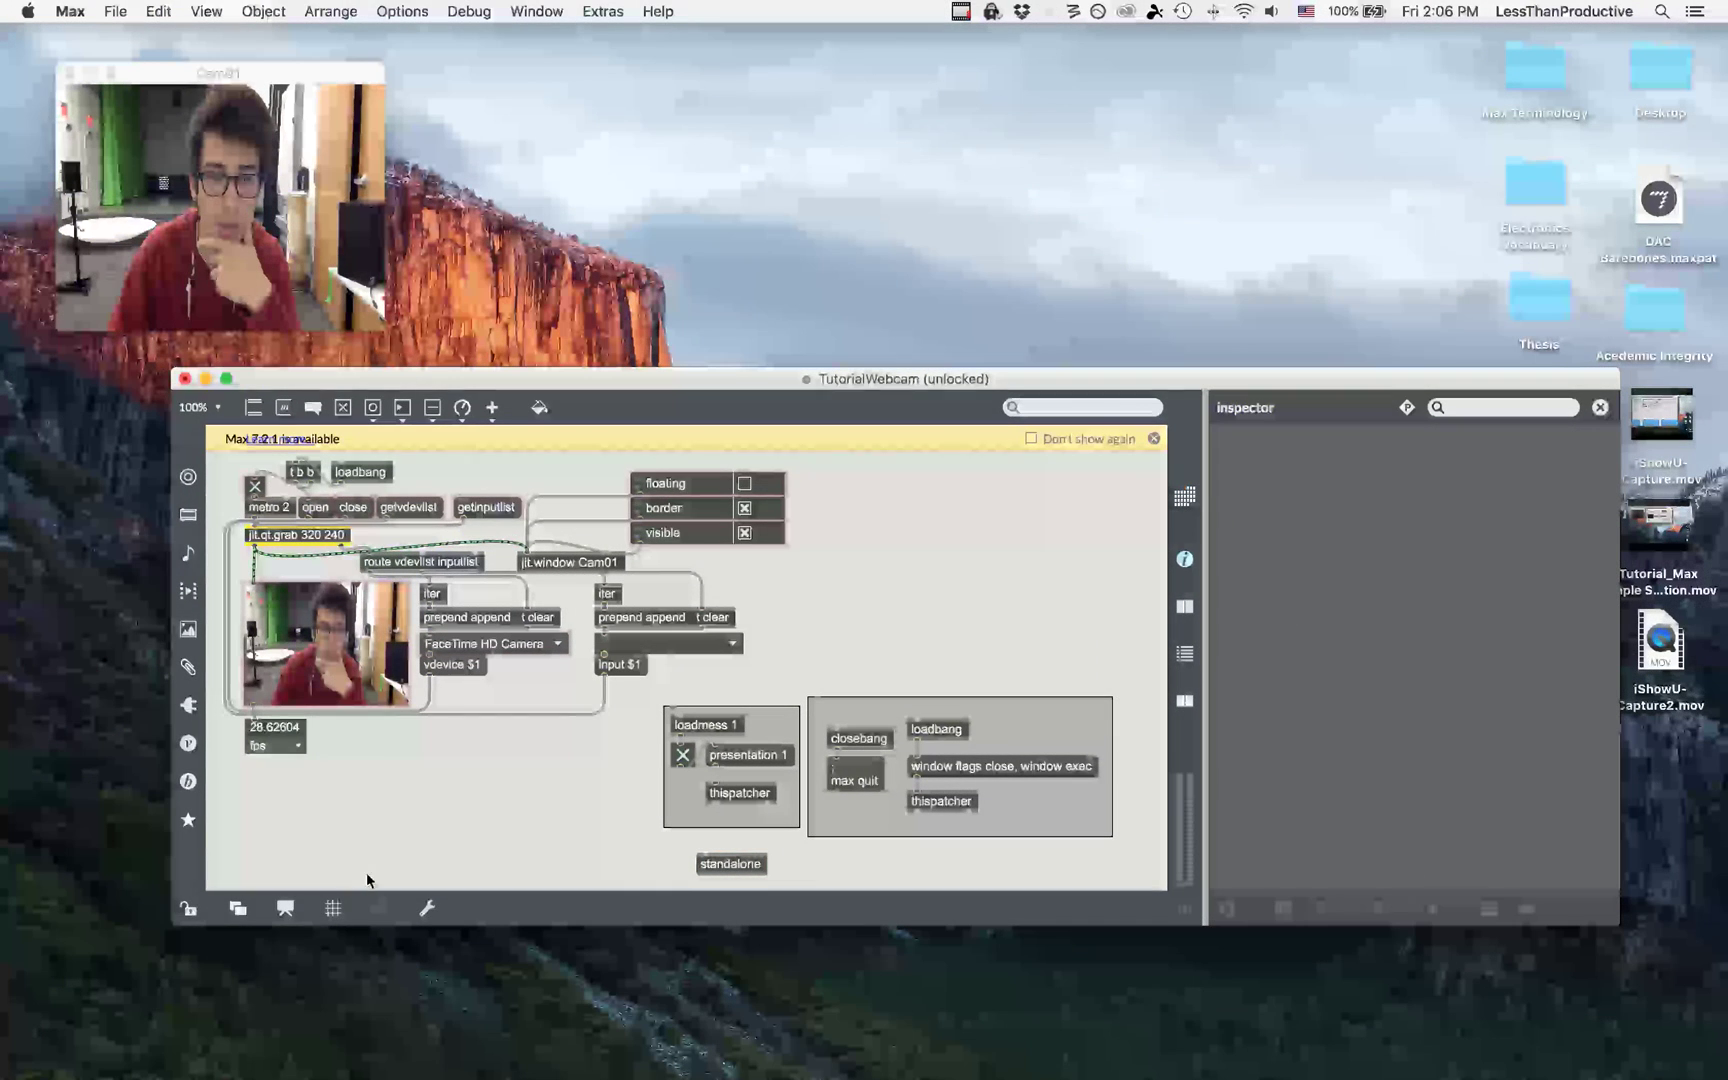
pyautogui.click(296, 912)
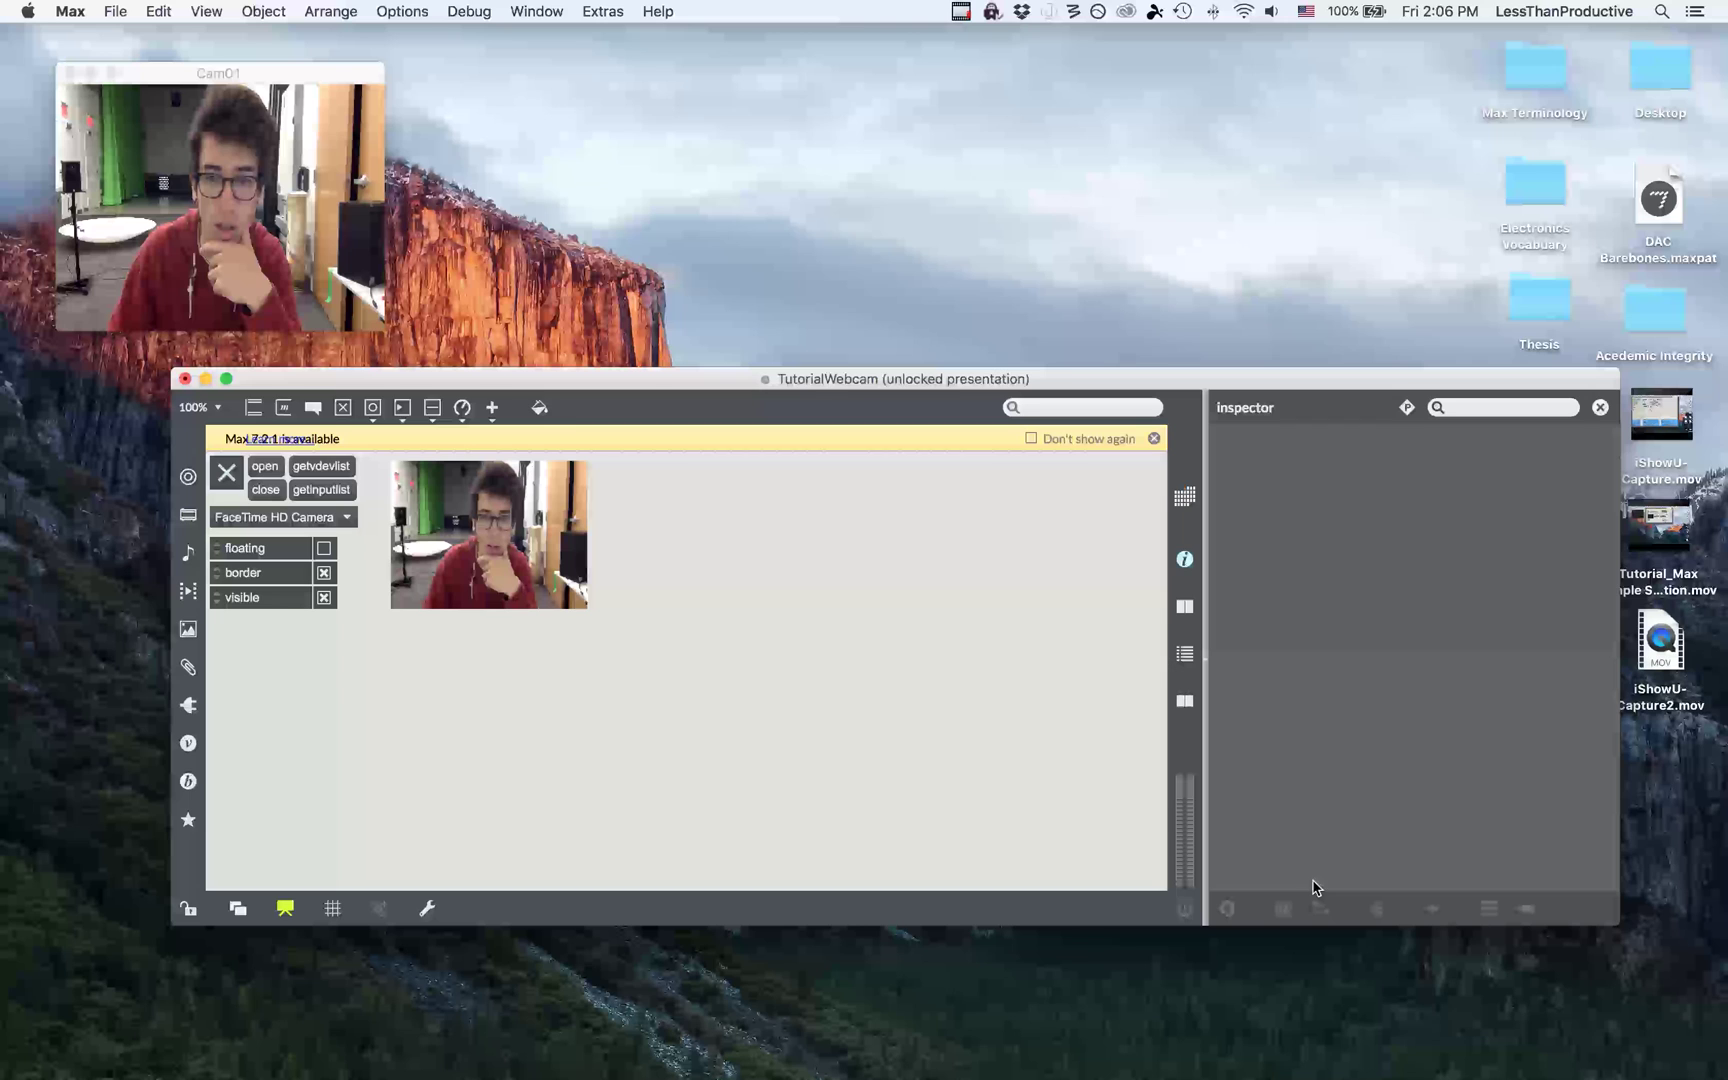
pyautogui.click(1185, 560)
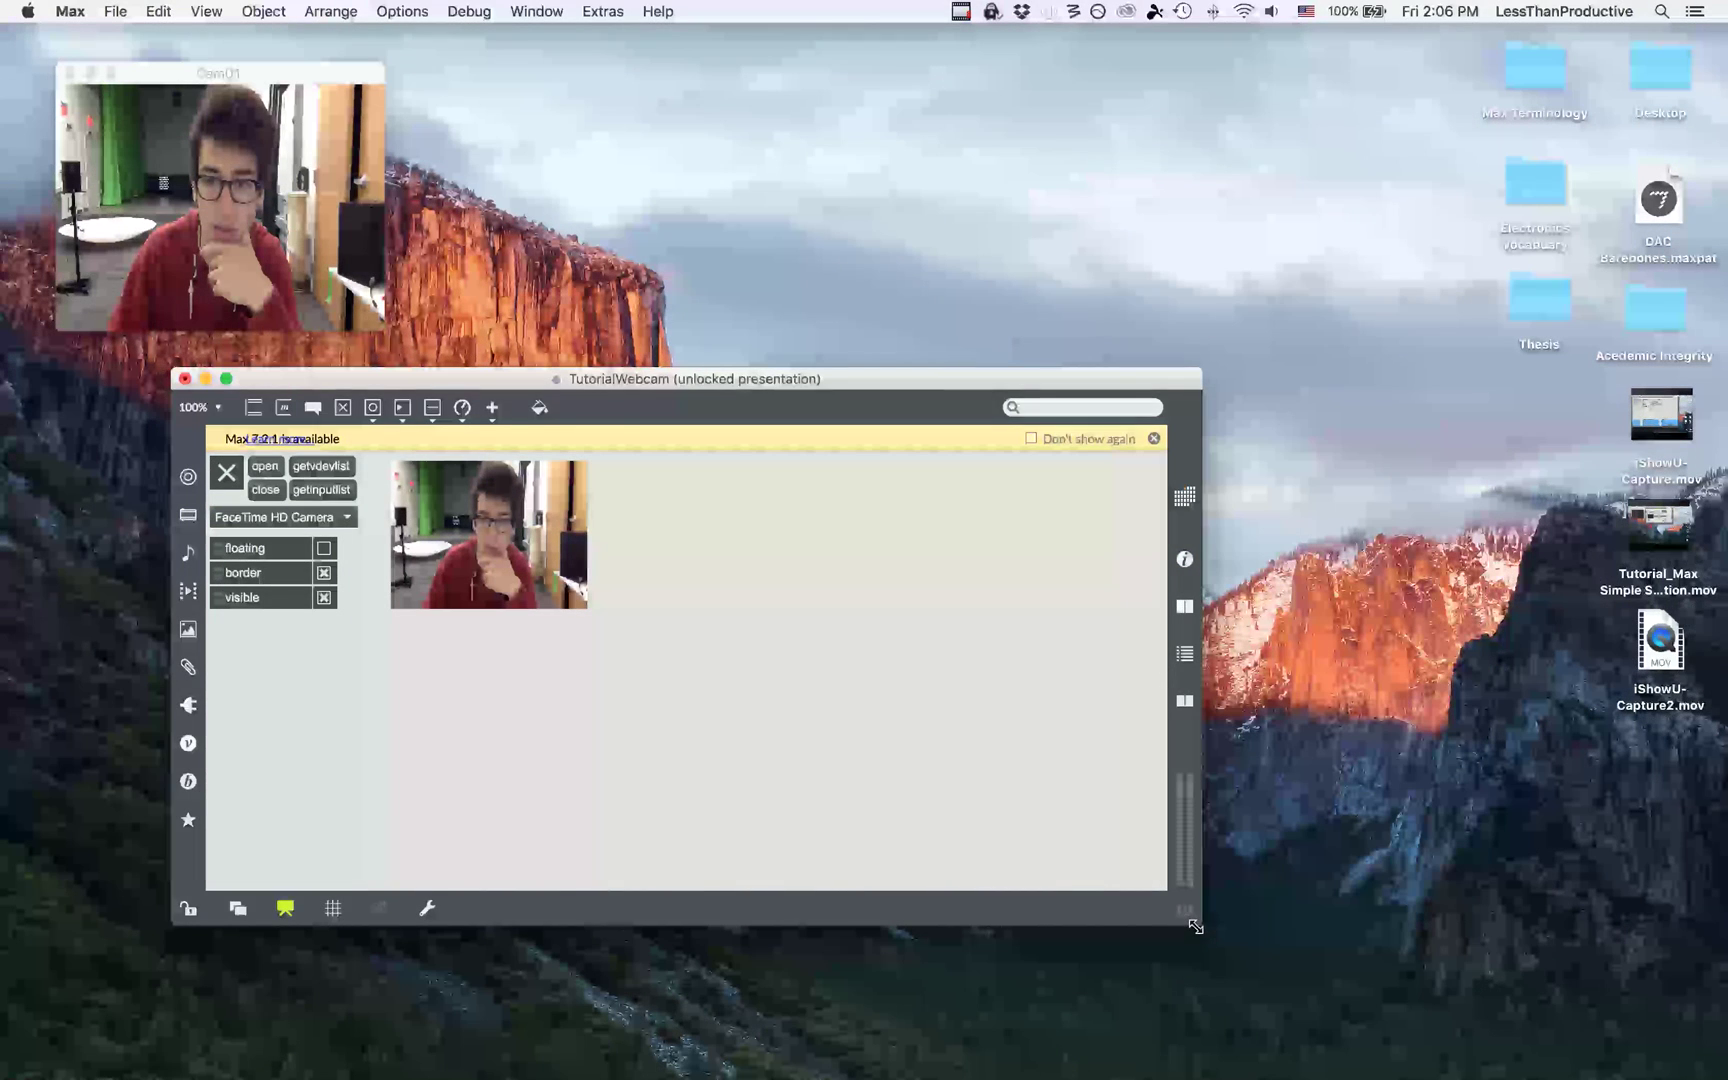
# - Shrink the patcher window and move it near the top beside the Cam01 window
pyautogui.moveTo(757, 814); pyautogui.dragTo(700, 681)
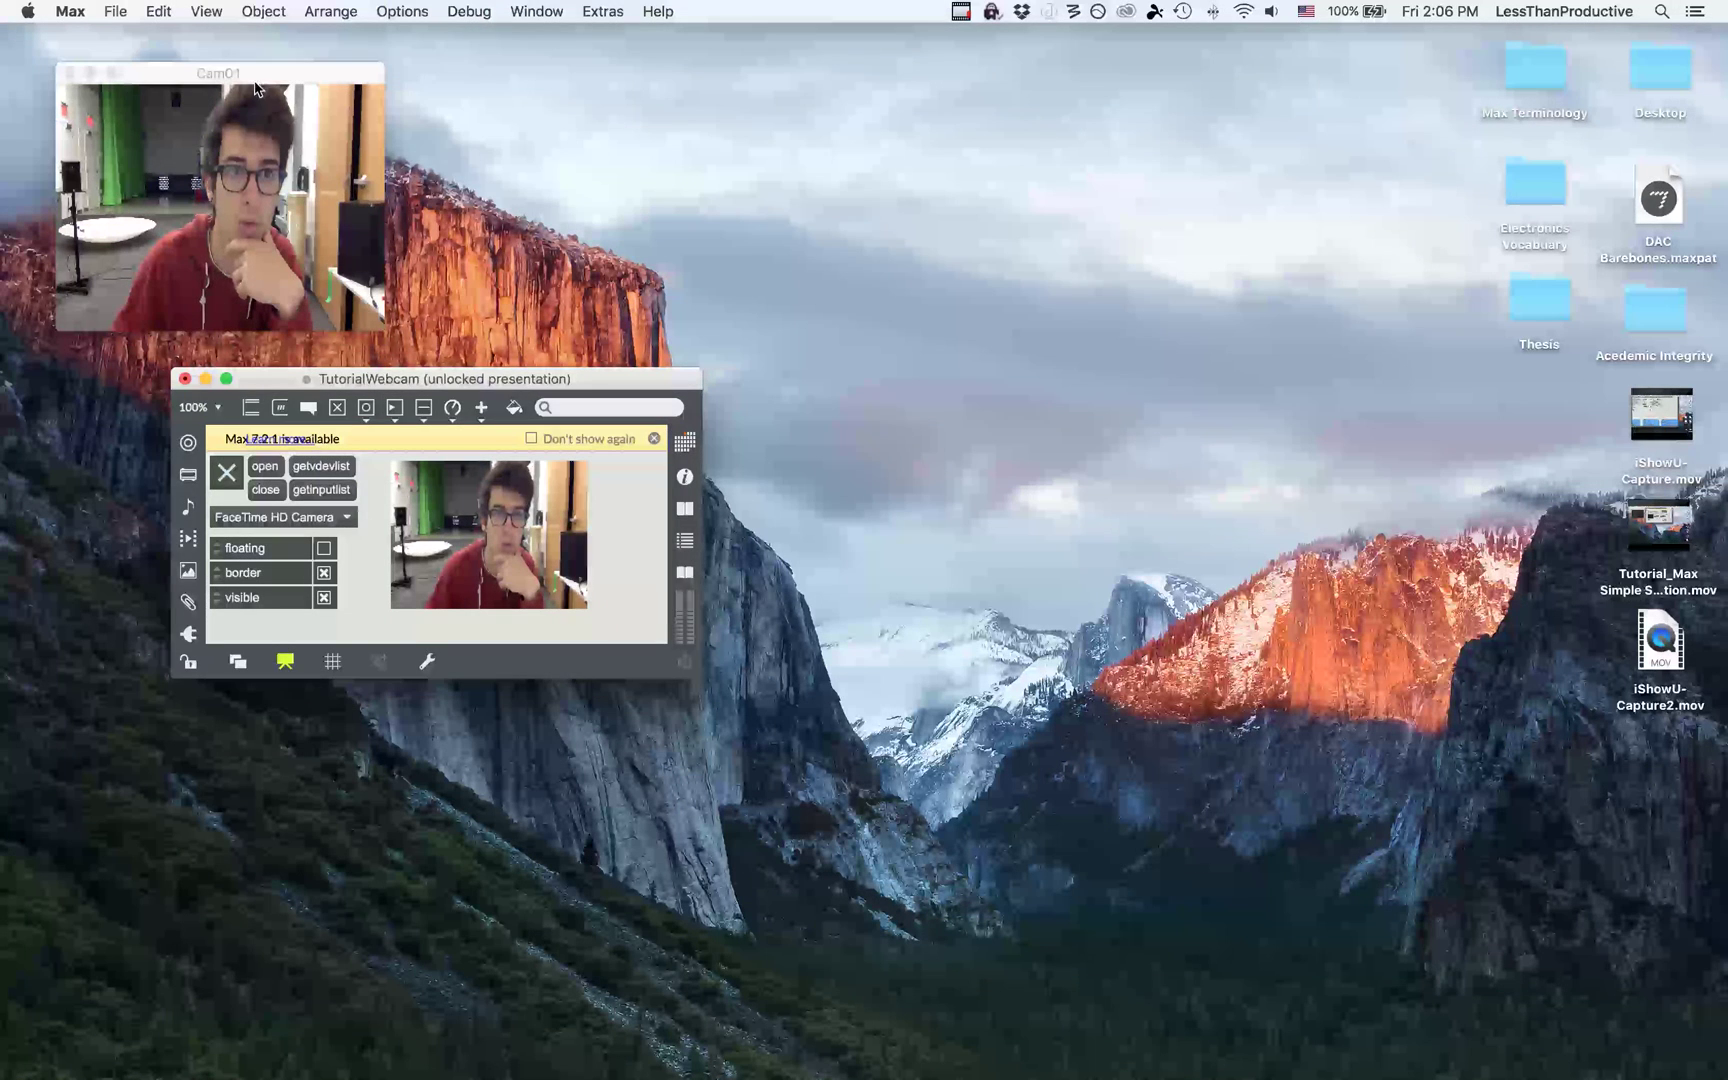
pyautogui.moveTo(296, 83)
pyautogui.mouseDown()
pyautogui.moveTo(322, 80)
pyautogui.moveTo(296, 82)
pyautogui.mouseUp()
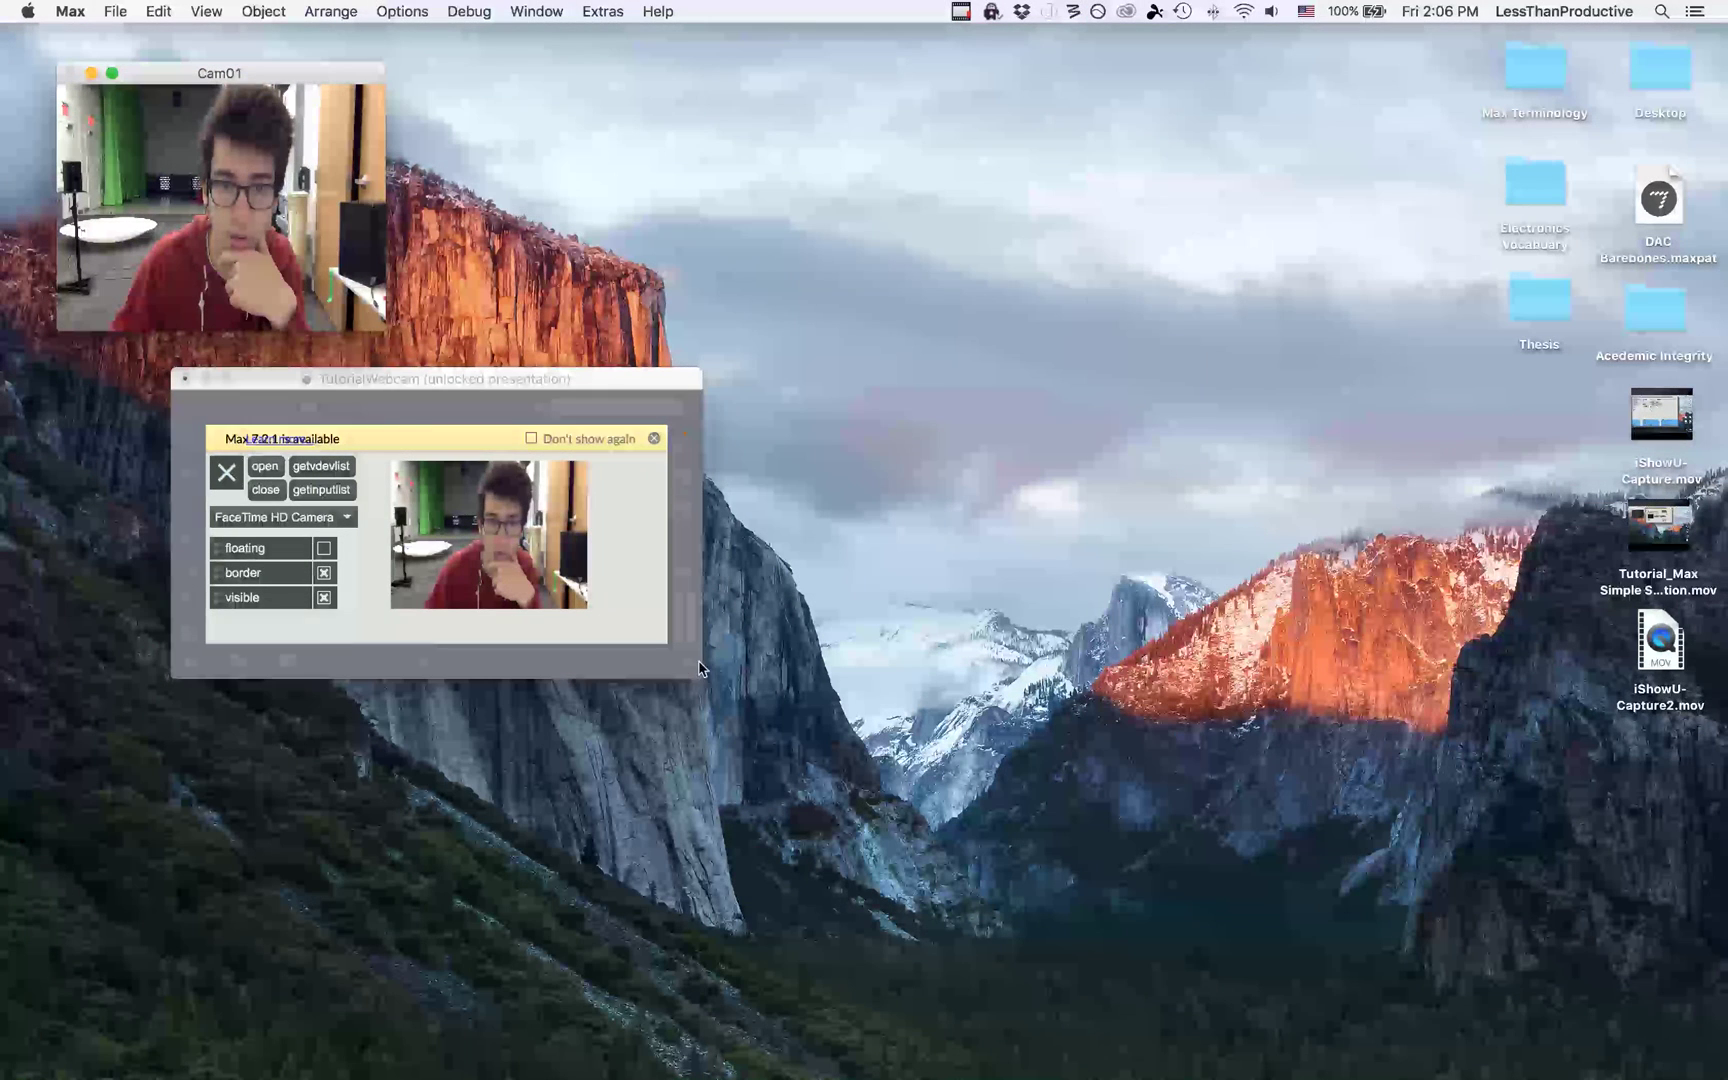
pyautogui.moveTo(700, 681); pyautogui.dragTo(396, 647)
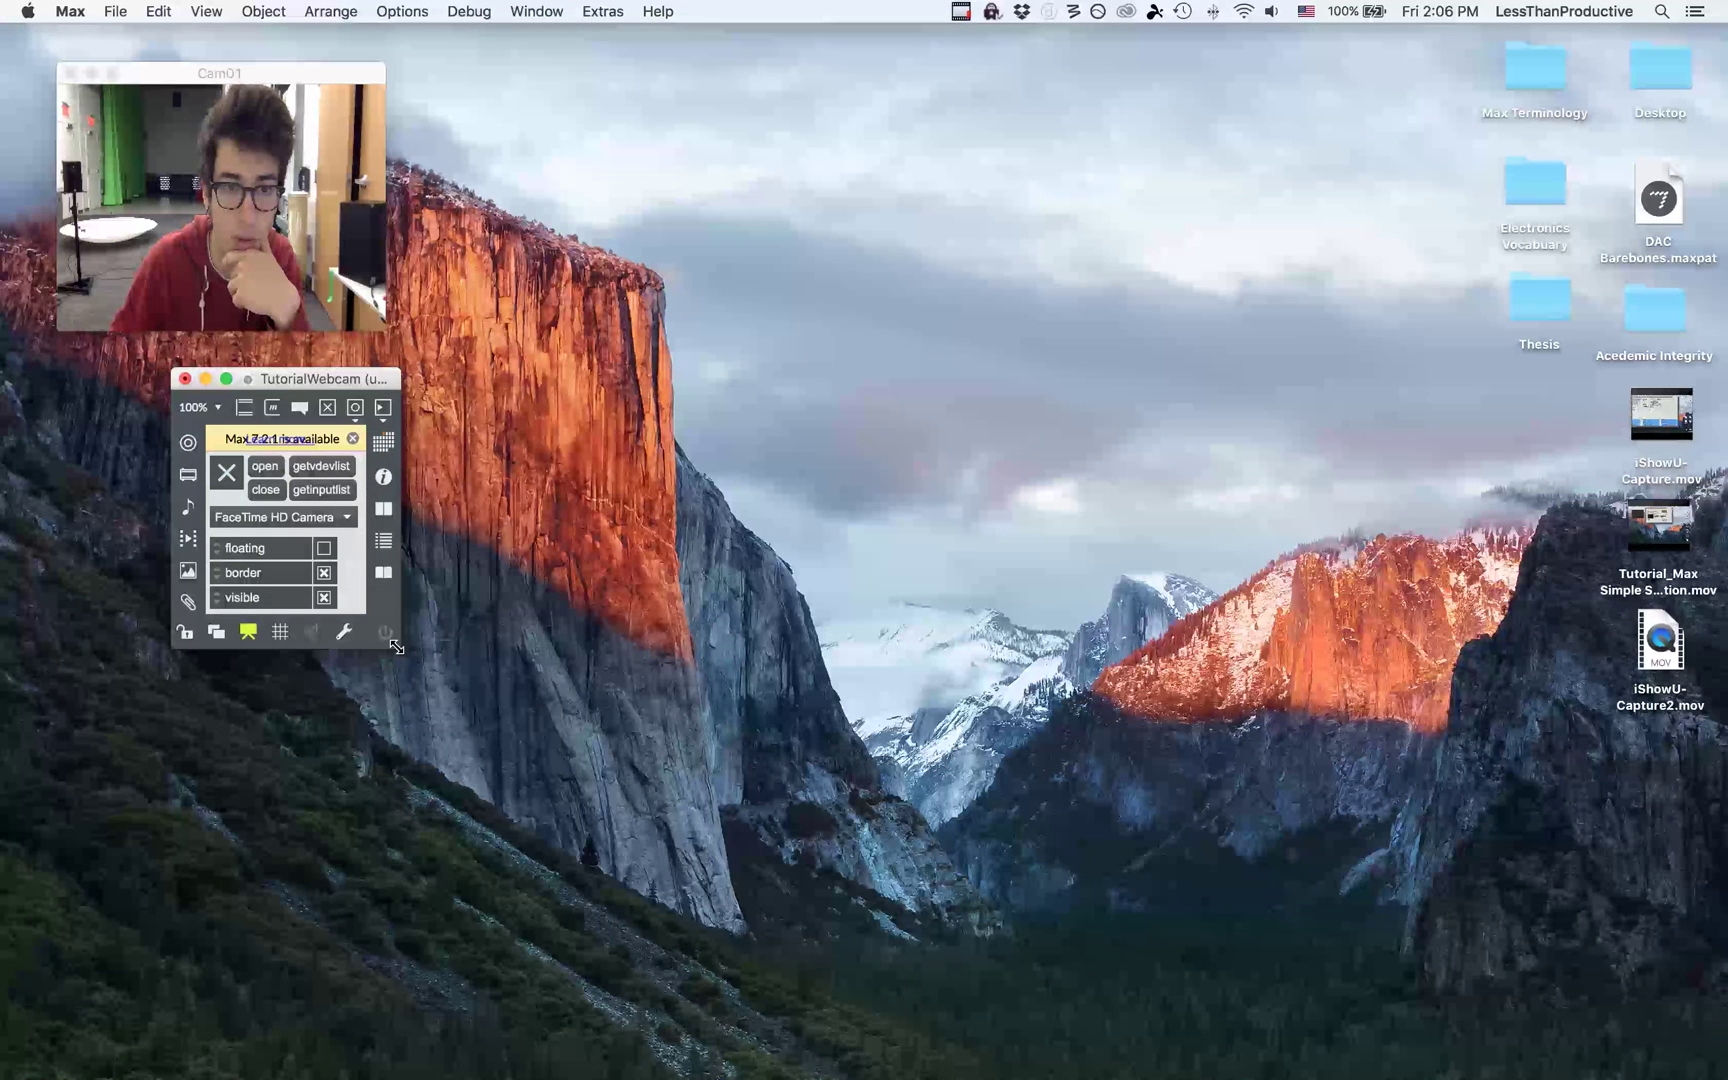
pyautogui.moveTo(330, 378); pyautogui.dragTo(610, 105)
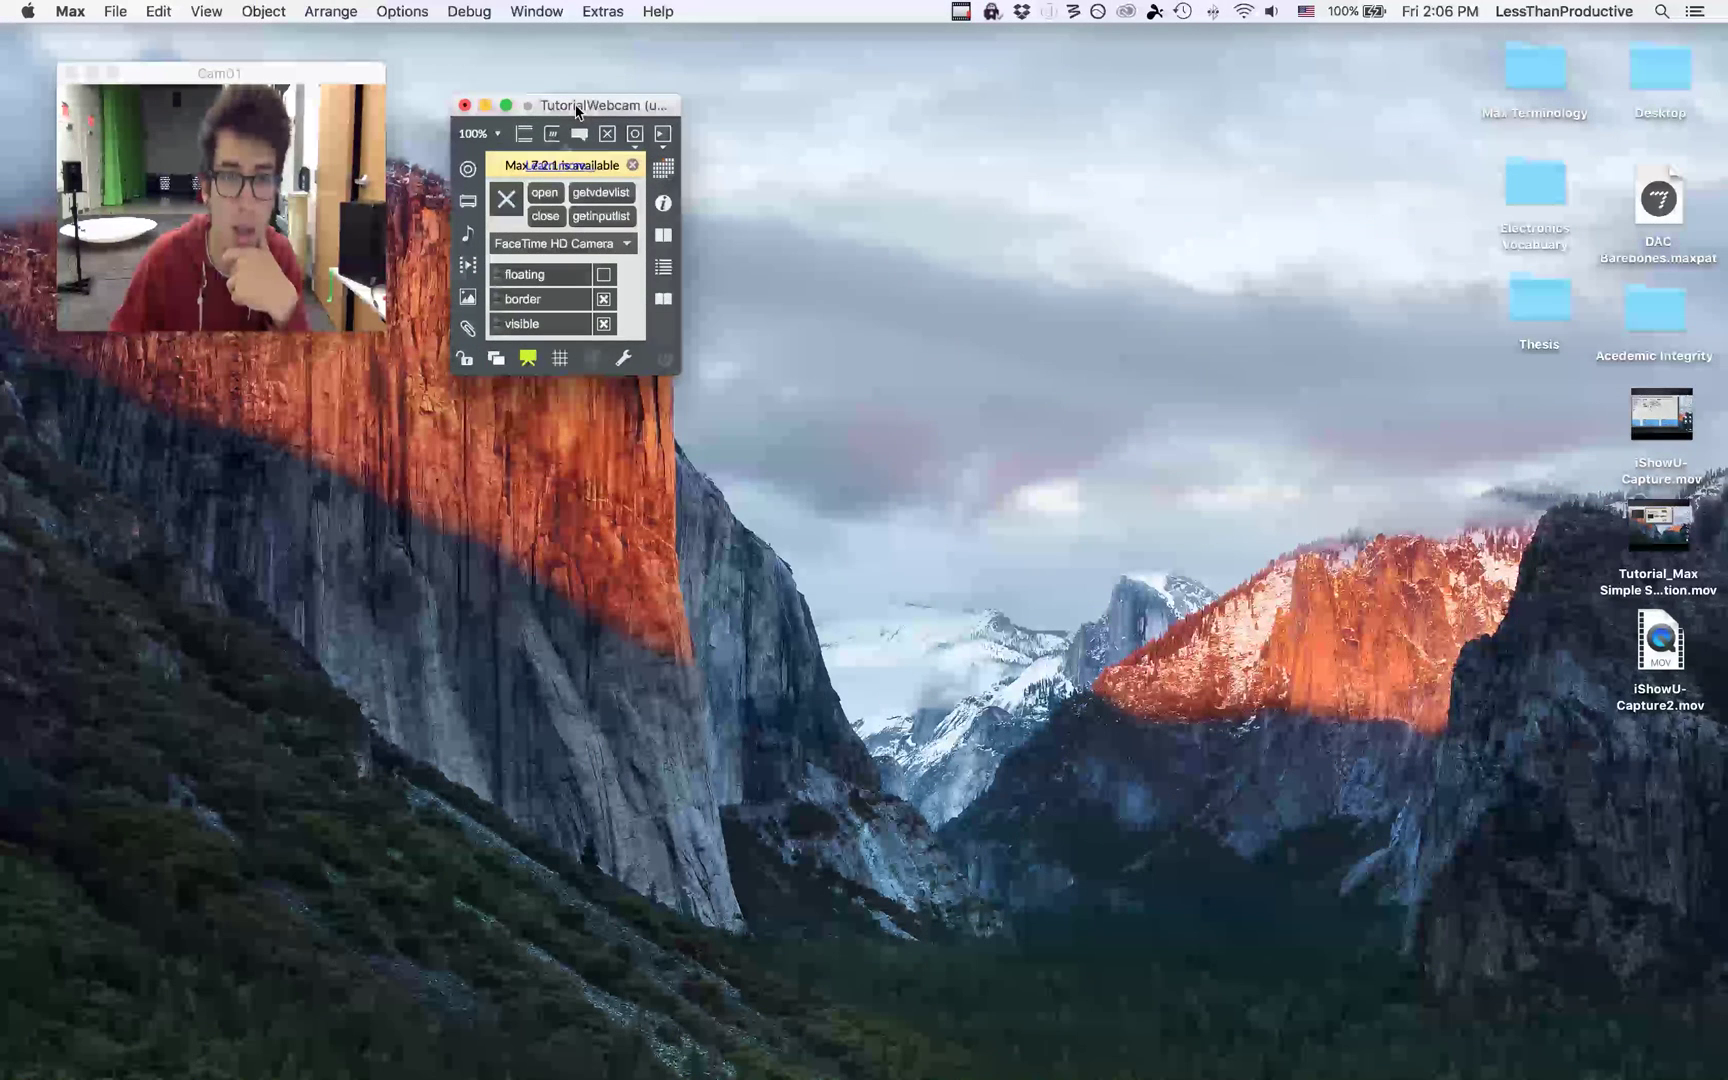
# - Open the build script and include the LTP-Icon-TutorialCamApp2.png.icns icon file
pyautogui.click(115, 11)
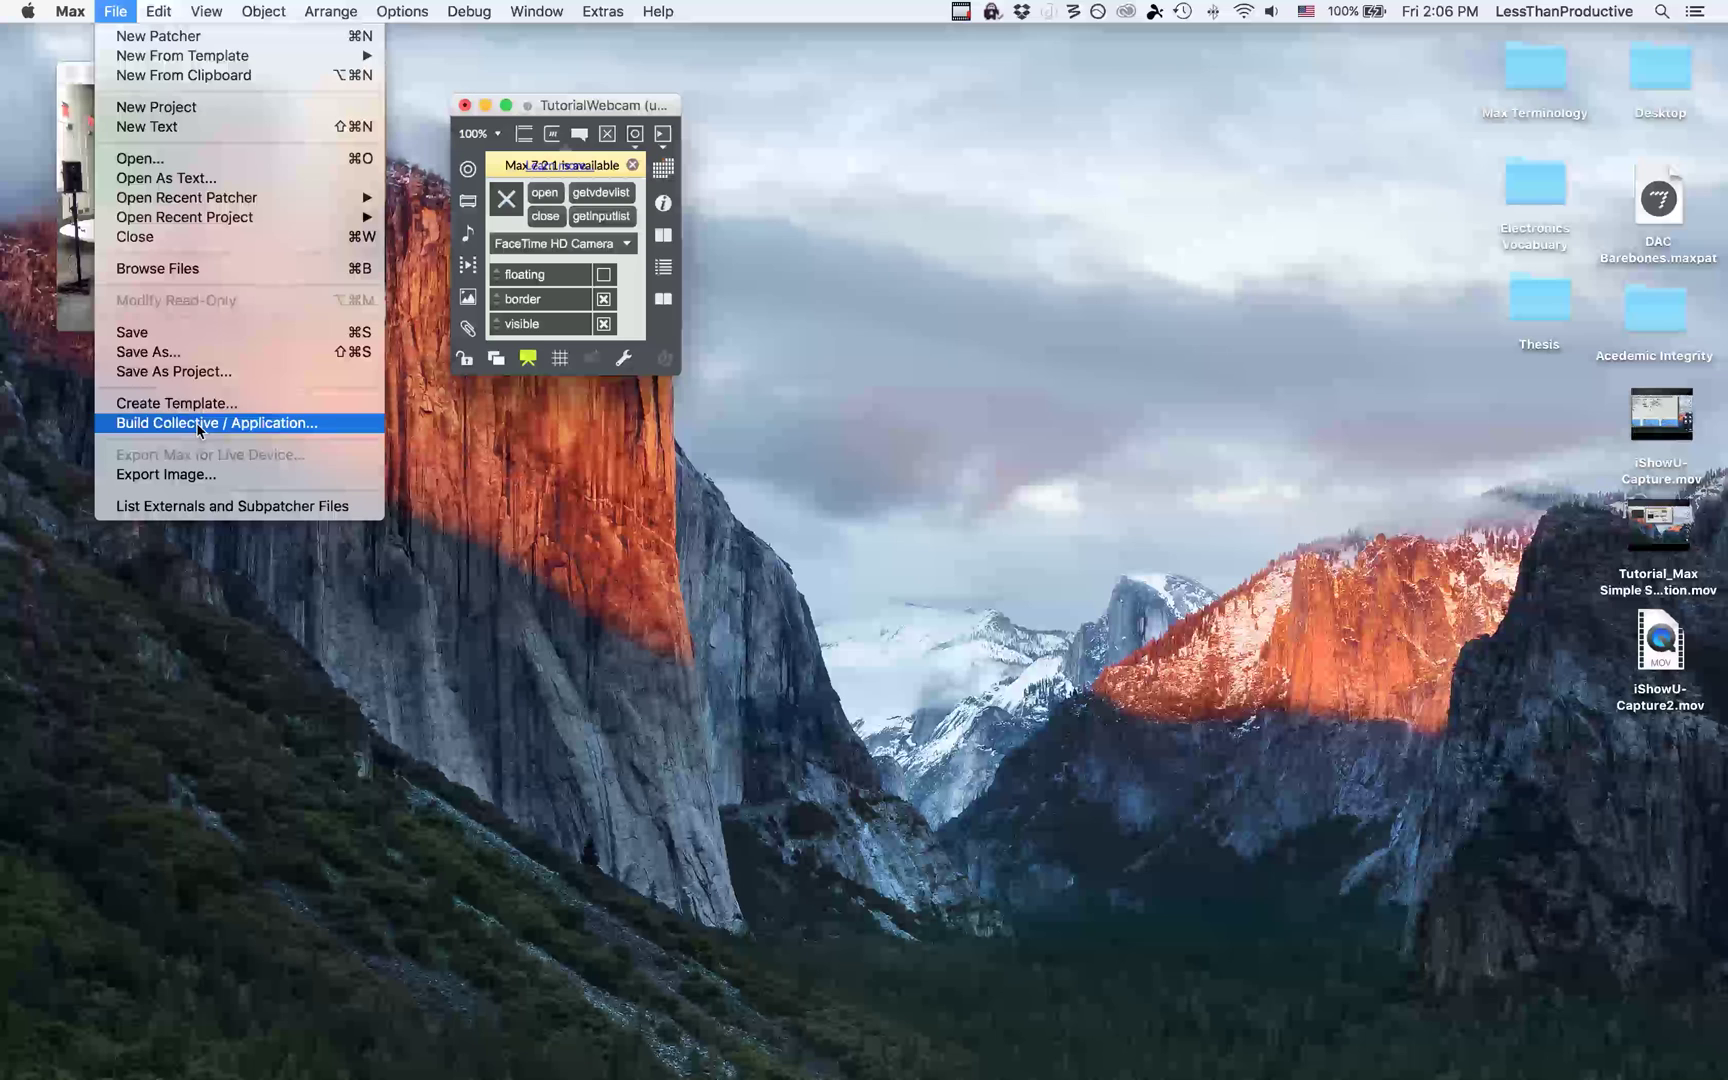
pyautogui.click(278, 428)
pyautogui.click(347, 161)
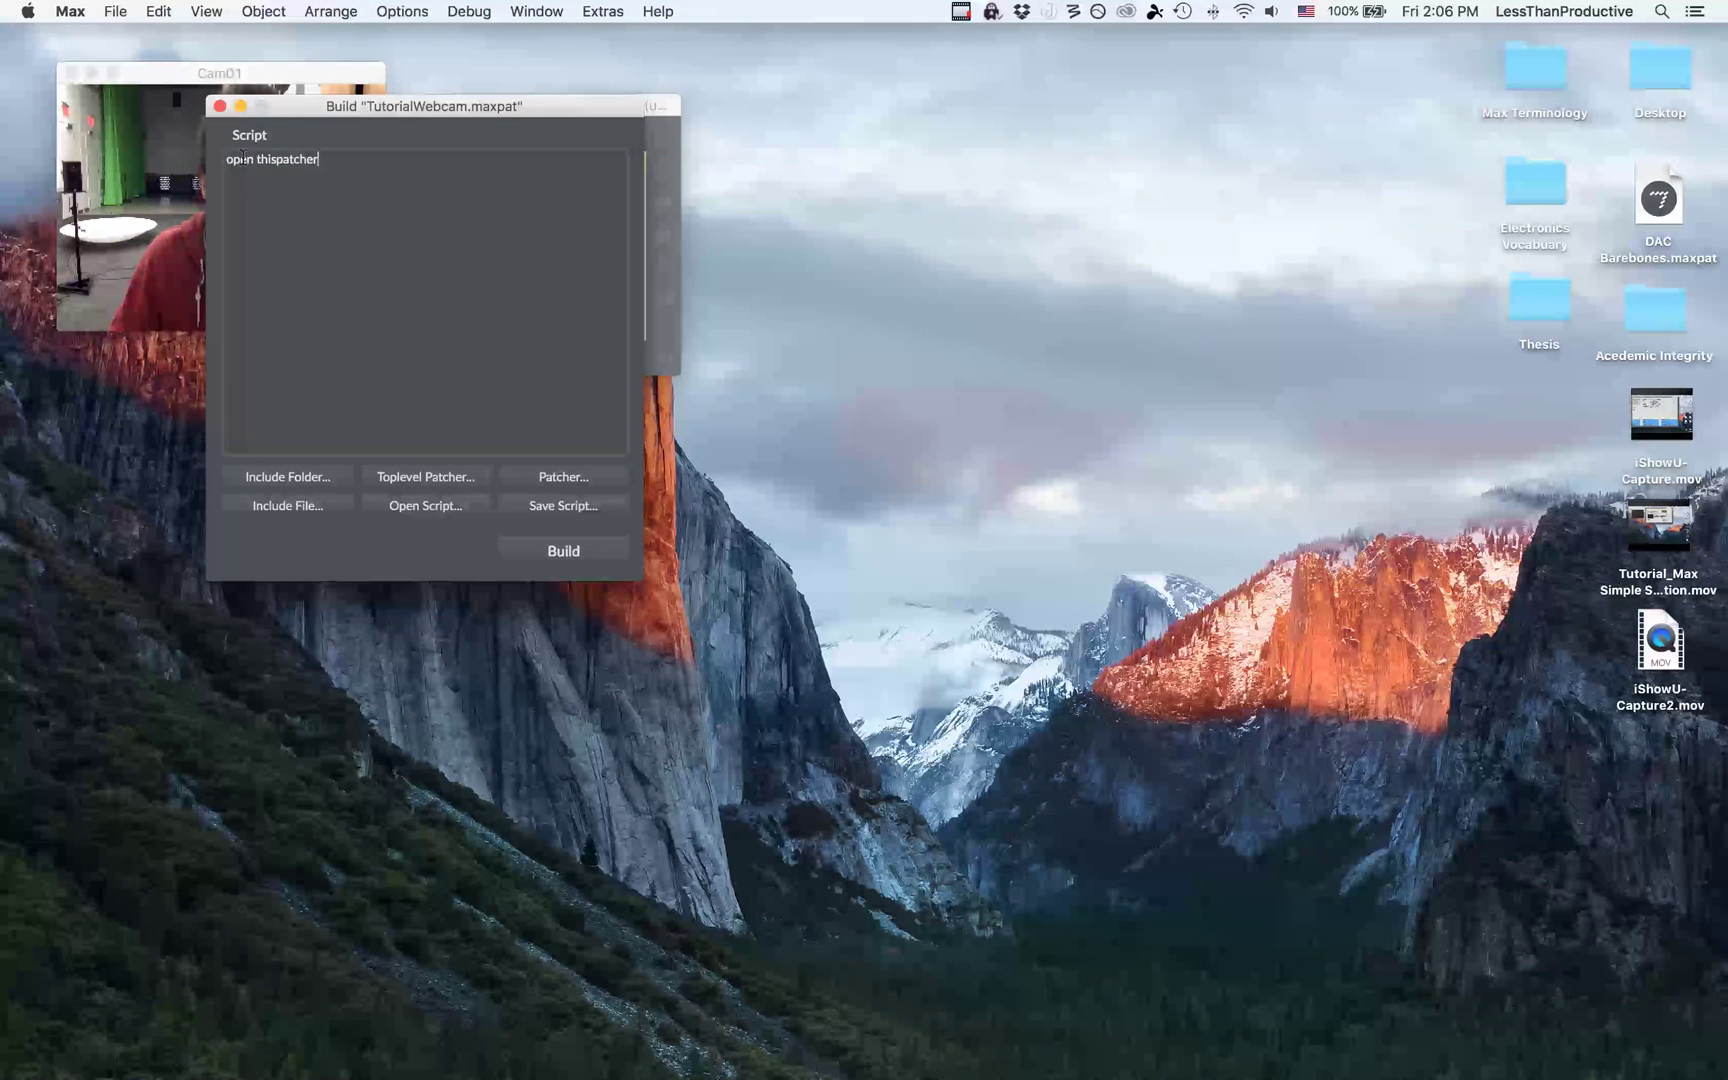
pyautogui.moveTo(256, 160); pyautogui.dragTo(347, 161)
pyautogui.click(335, 230)
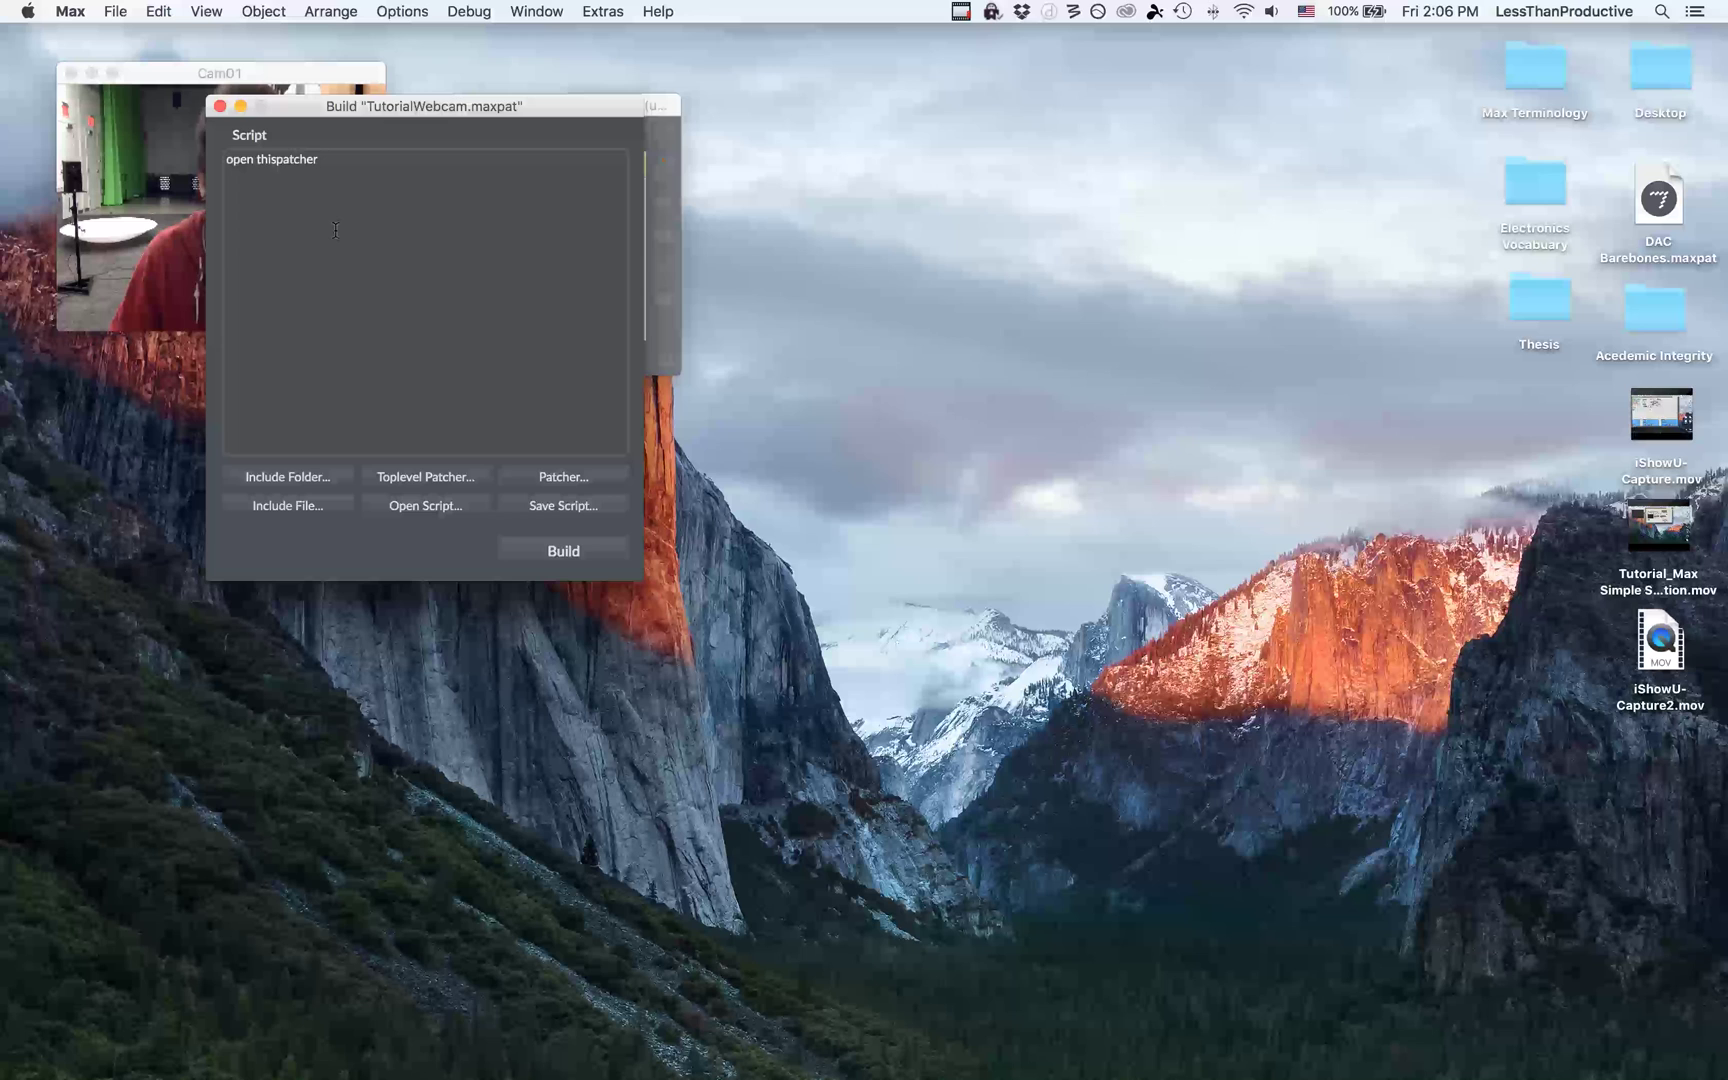
pyautogui.click(290, 506)
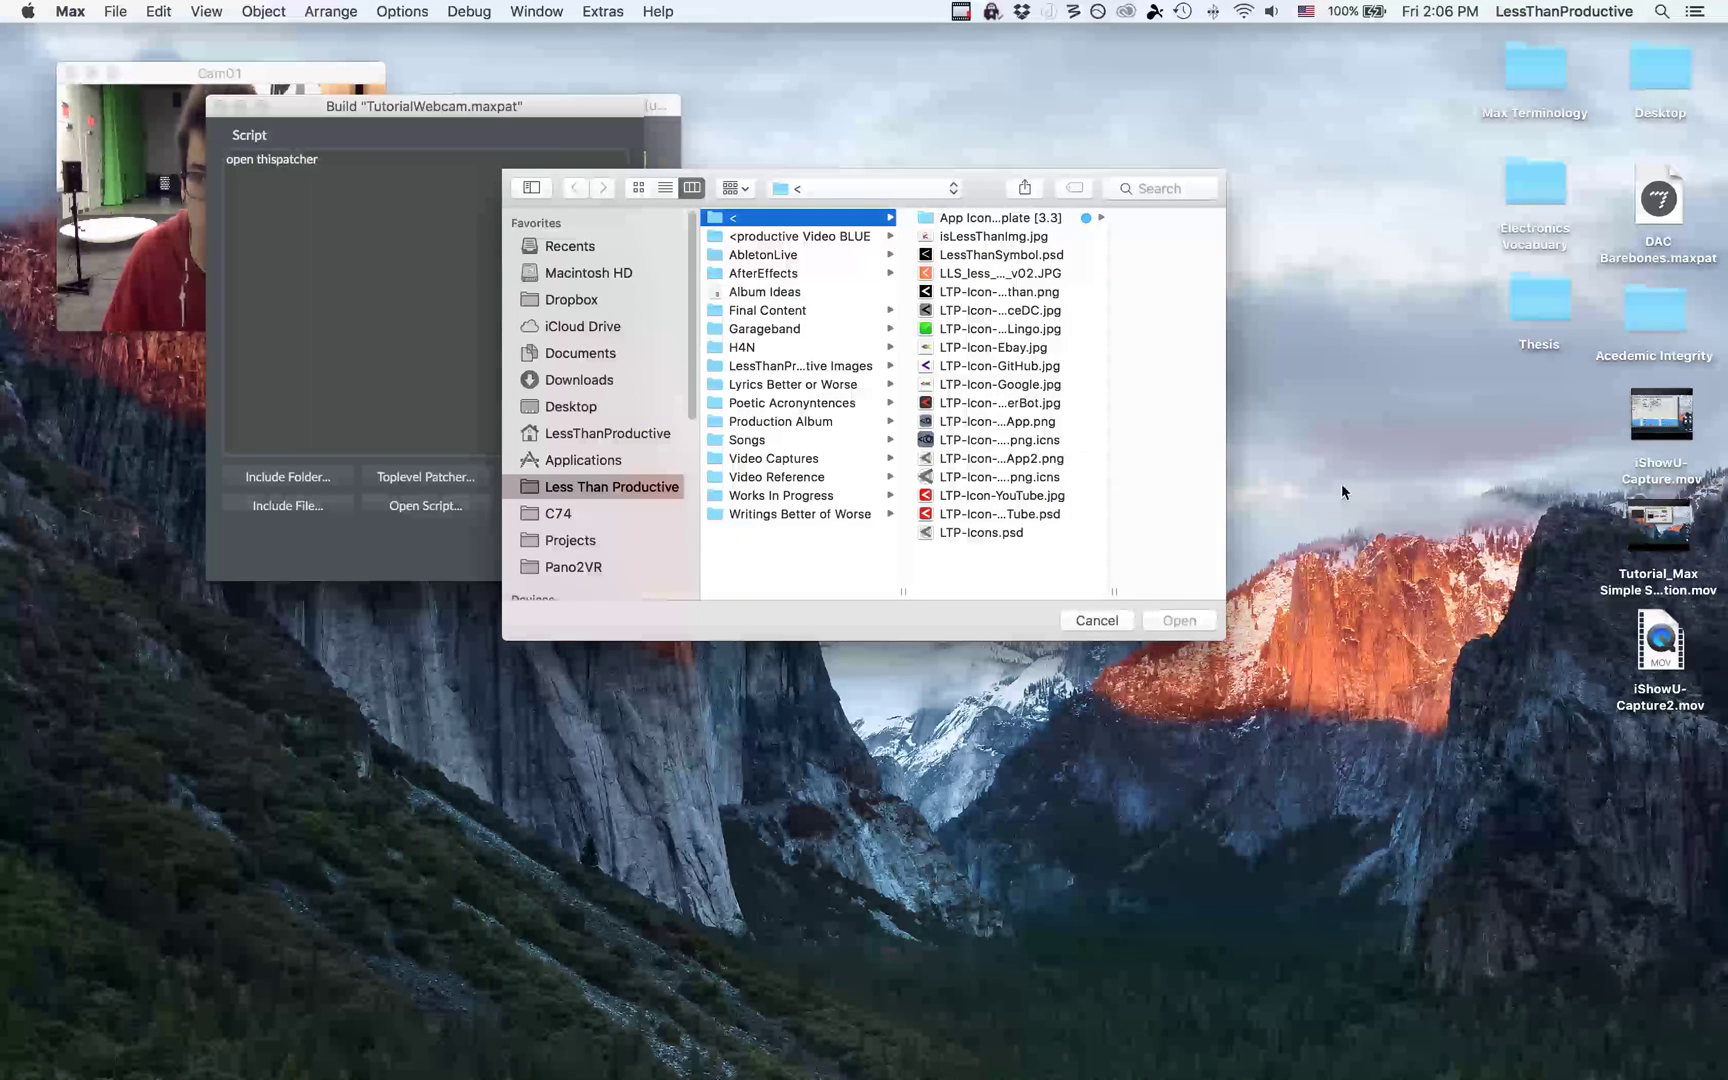
pyautogui.click(1004, 482)
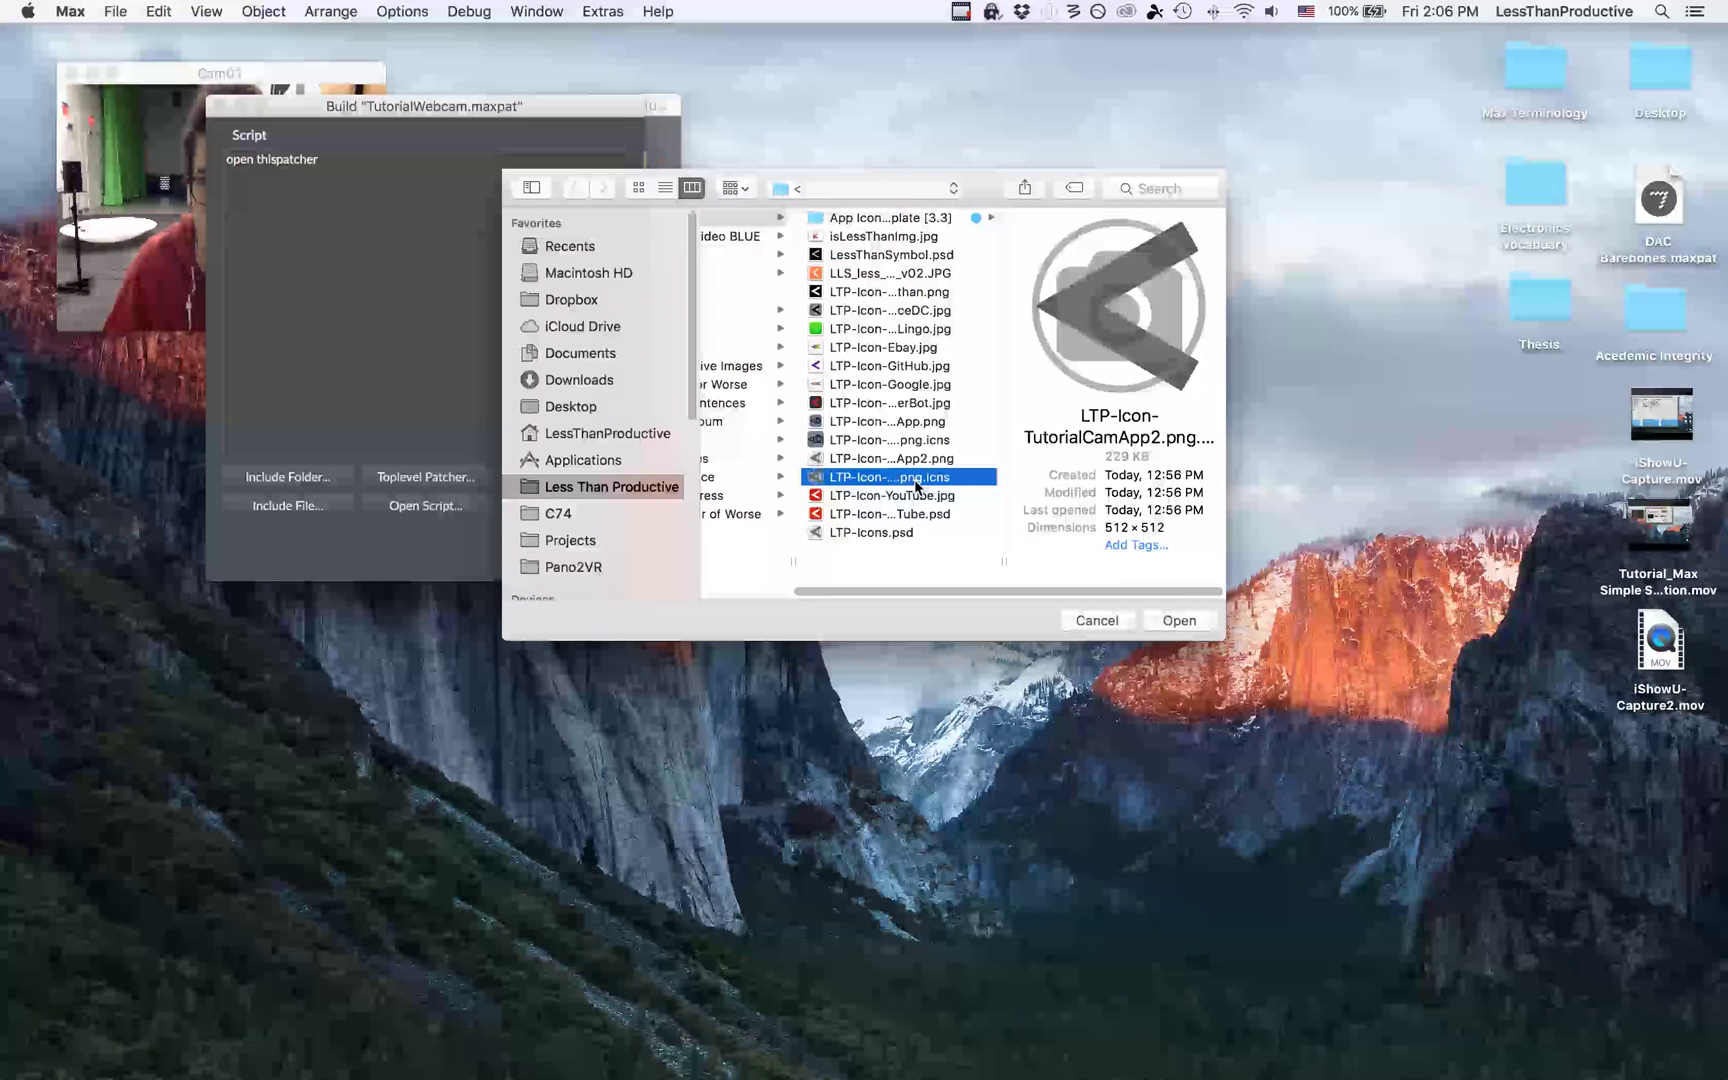
pyautogui.click(1179, 621)
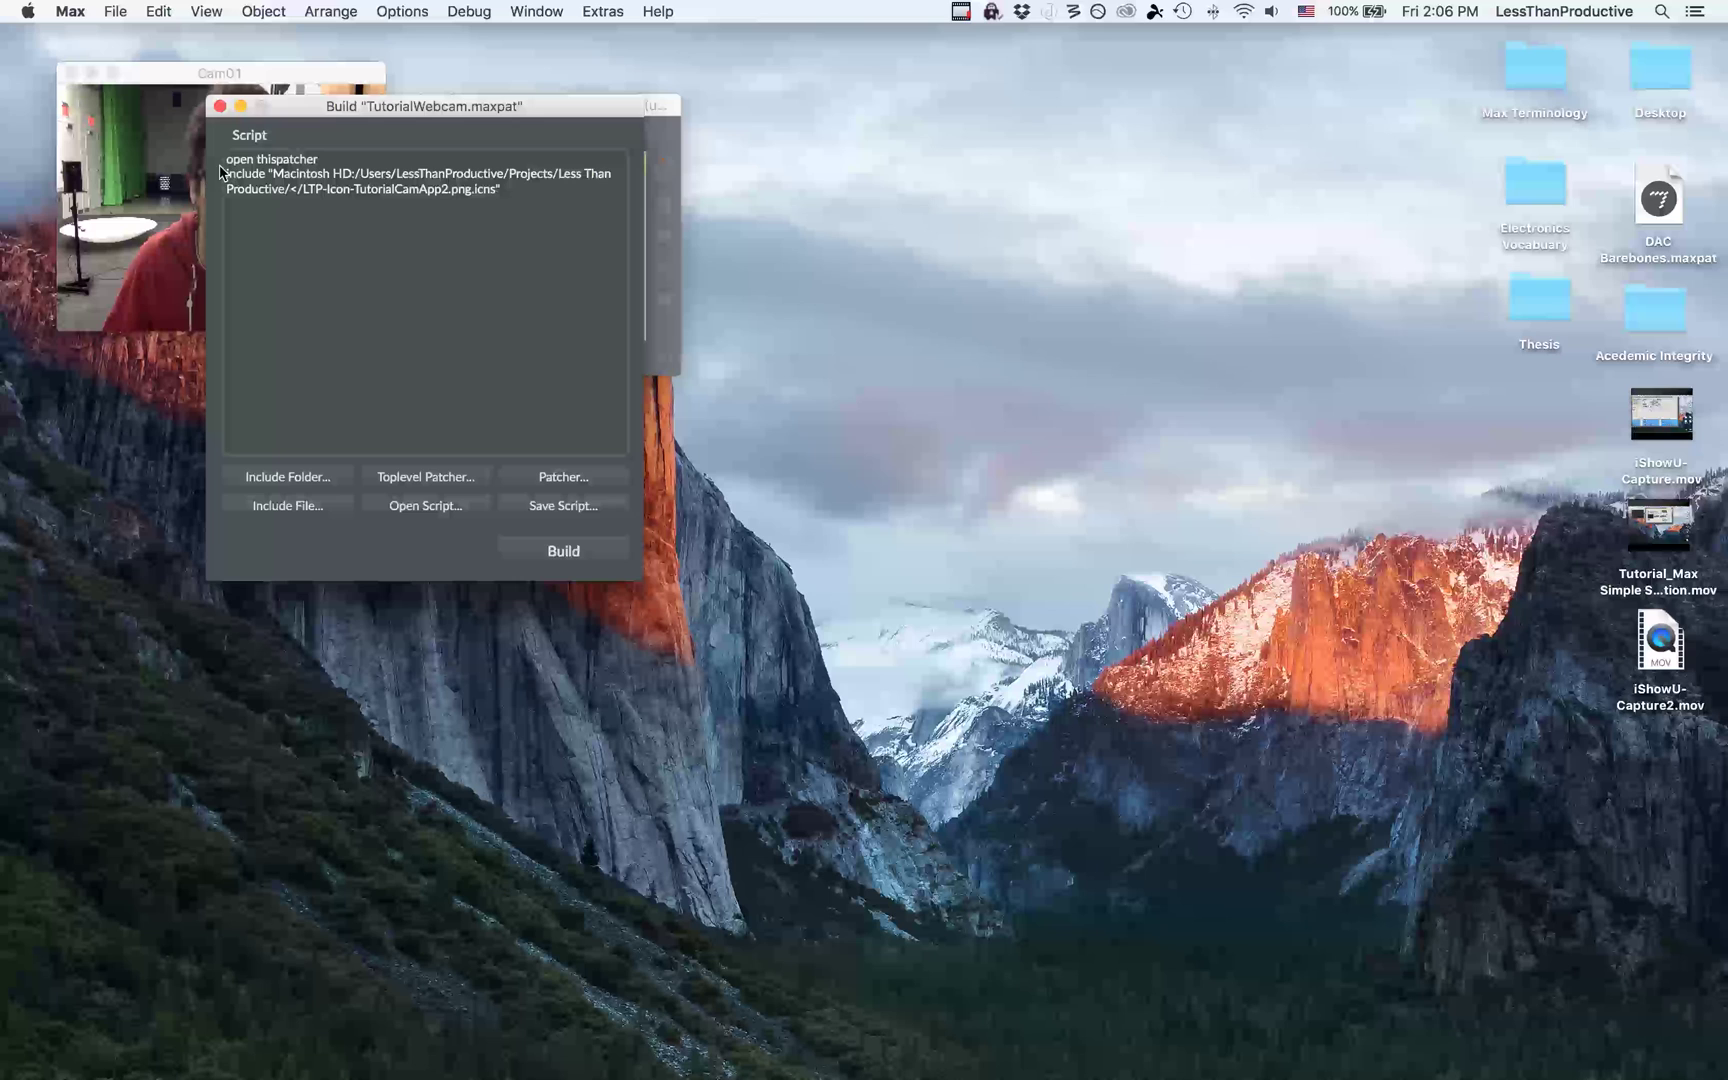
# - Replace 'include' with 'appicon' on the icon line and start the build
pyautogui.moveTo(226, 174); pyautogui.dragTo(256, 174)
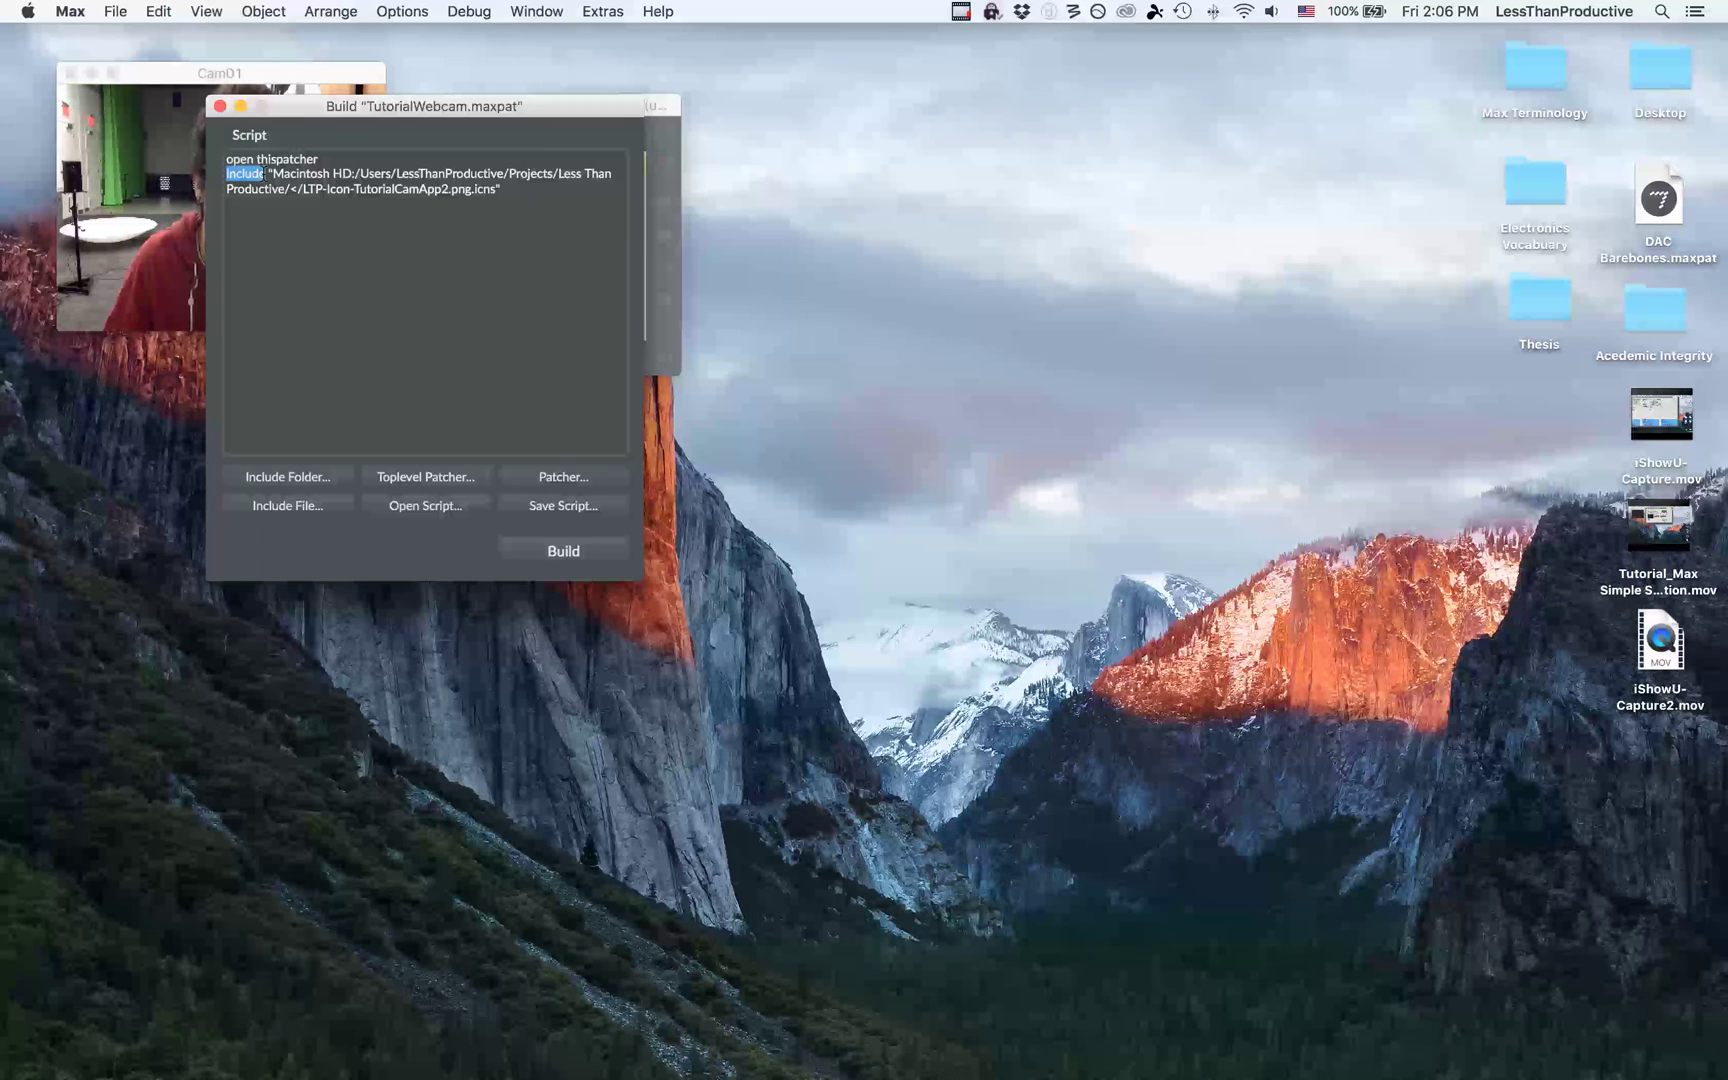
pyautogui.press('BackSpace')
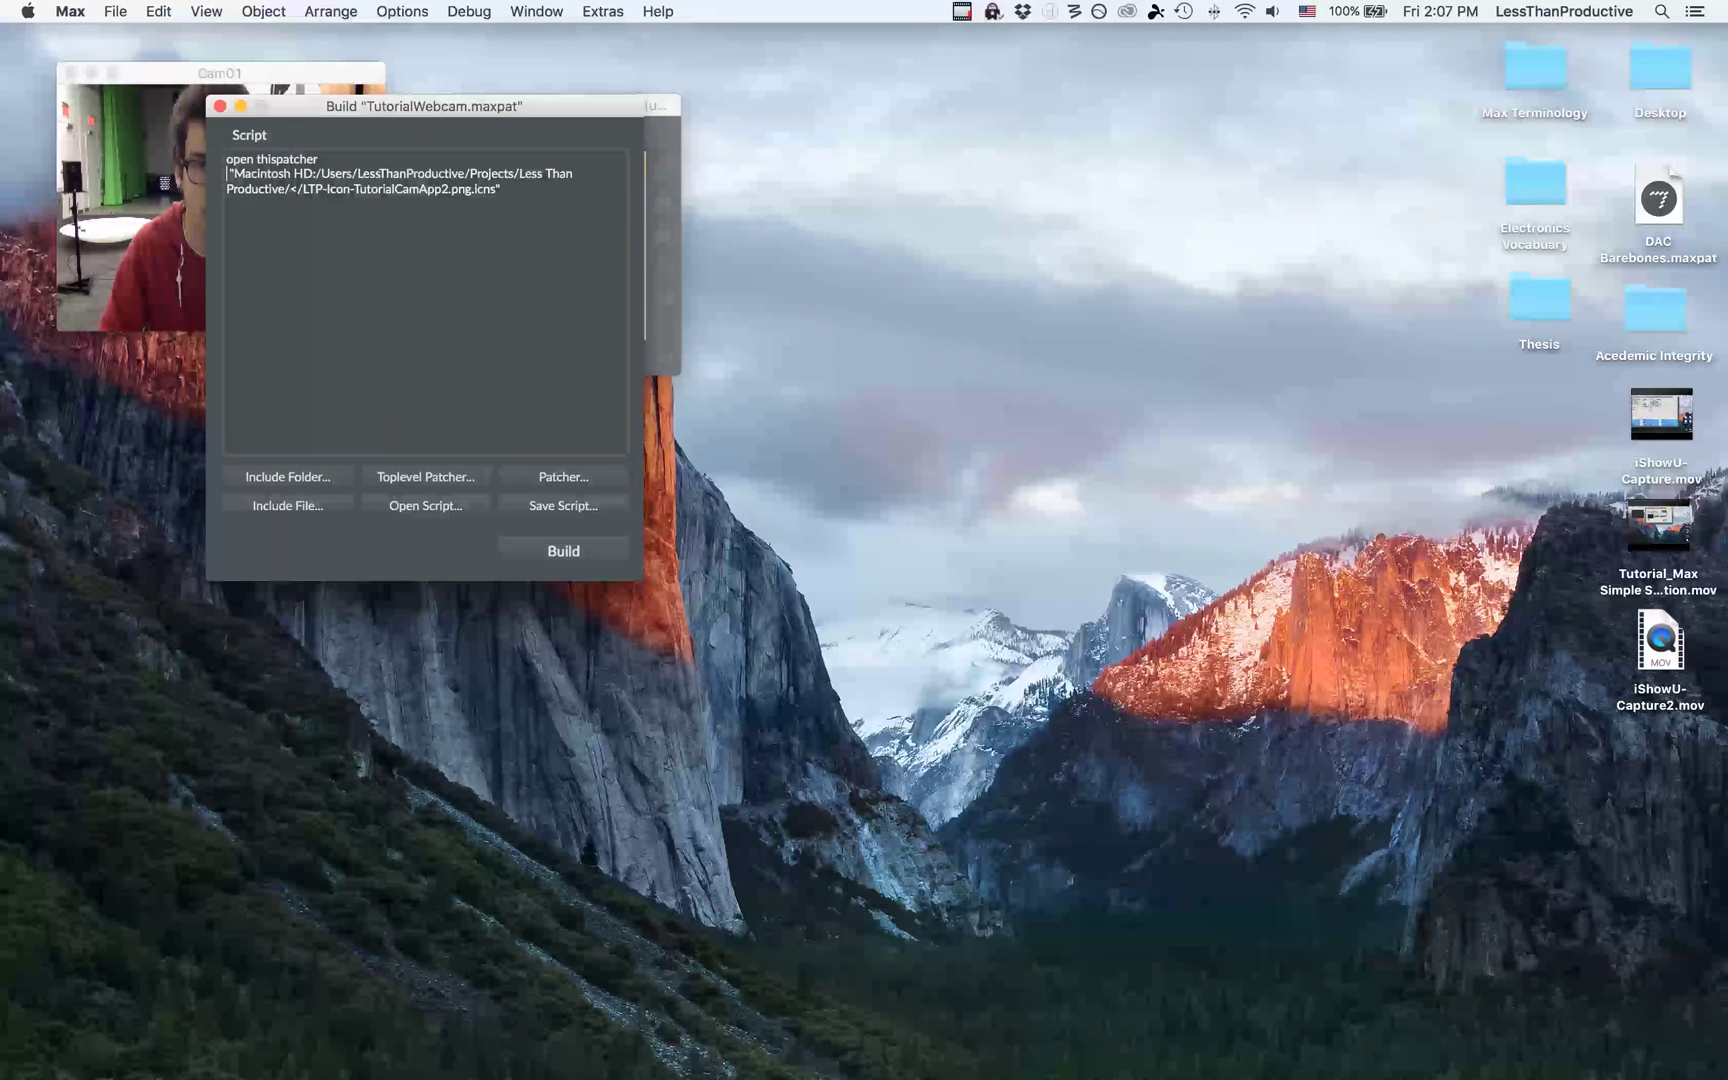
pyautogui.write('appicon')
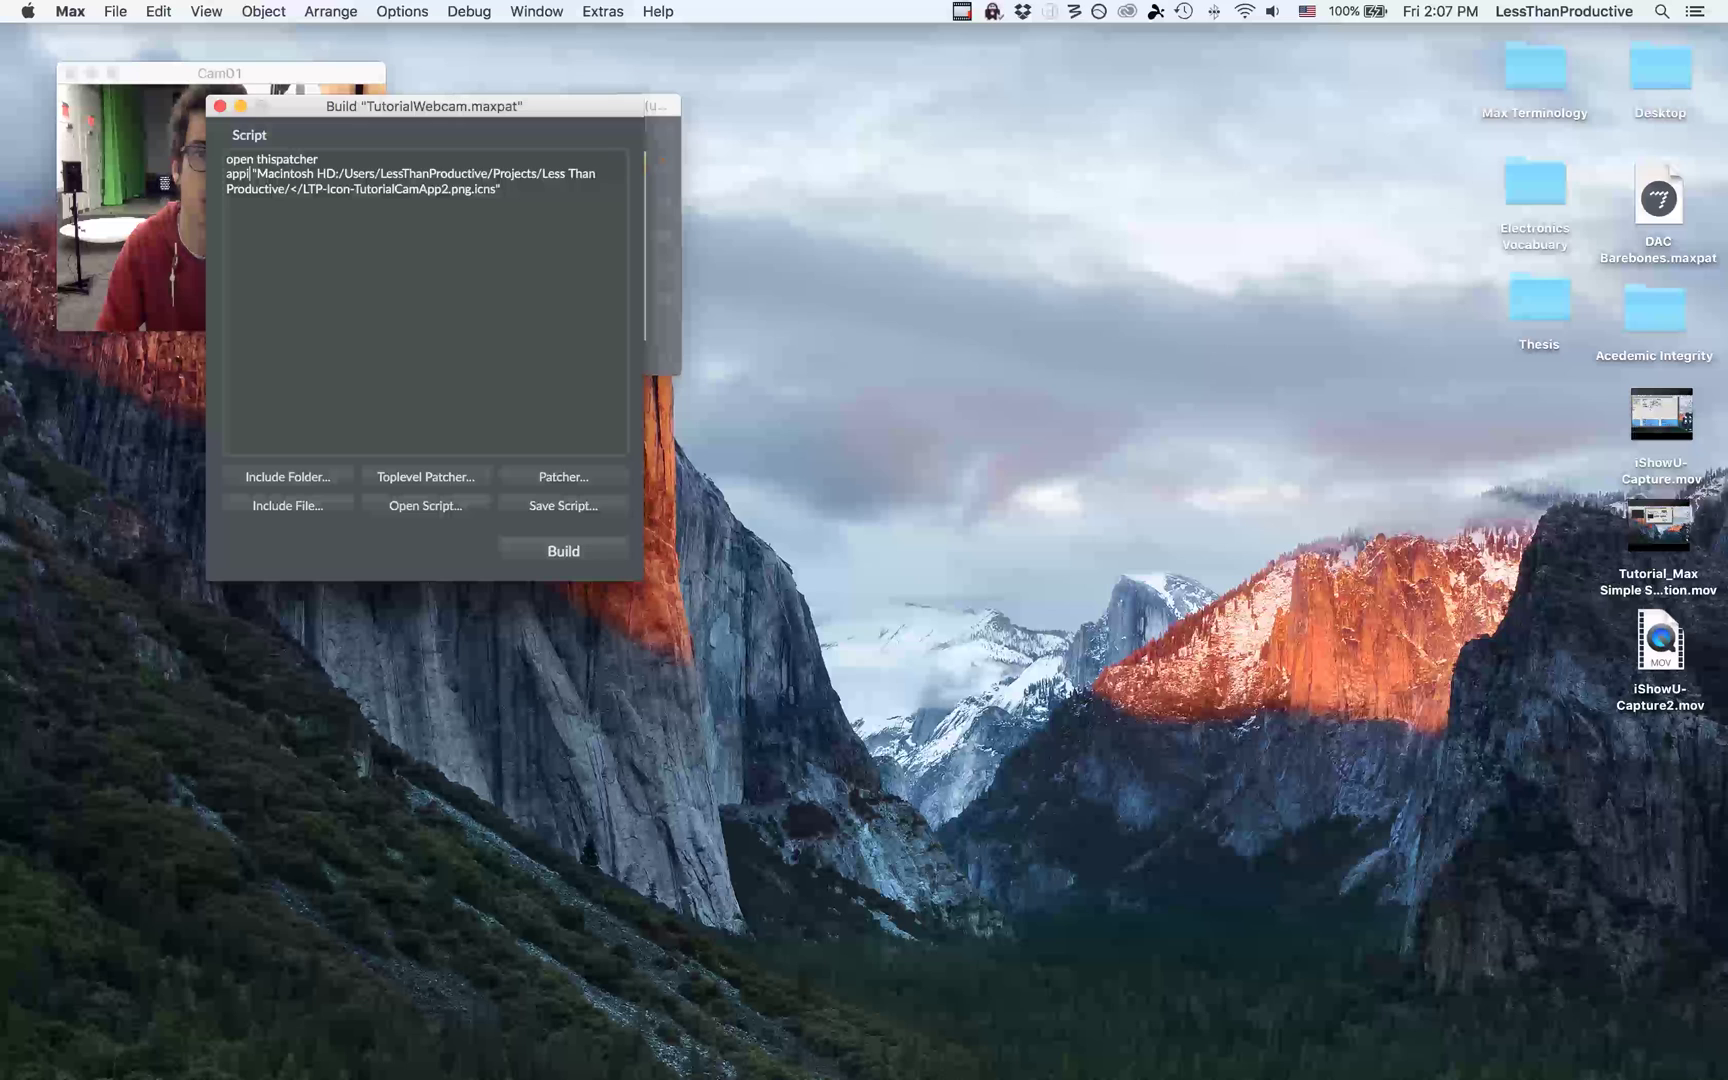
pyautogui.click(560, 552)
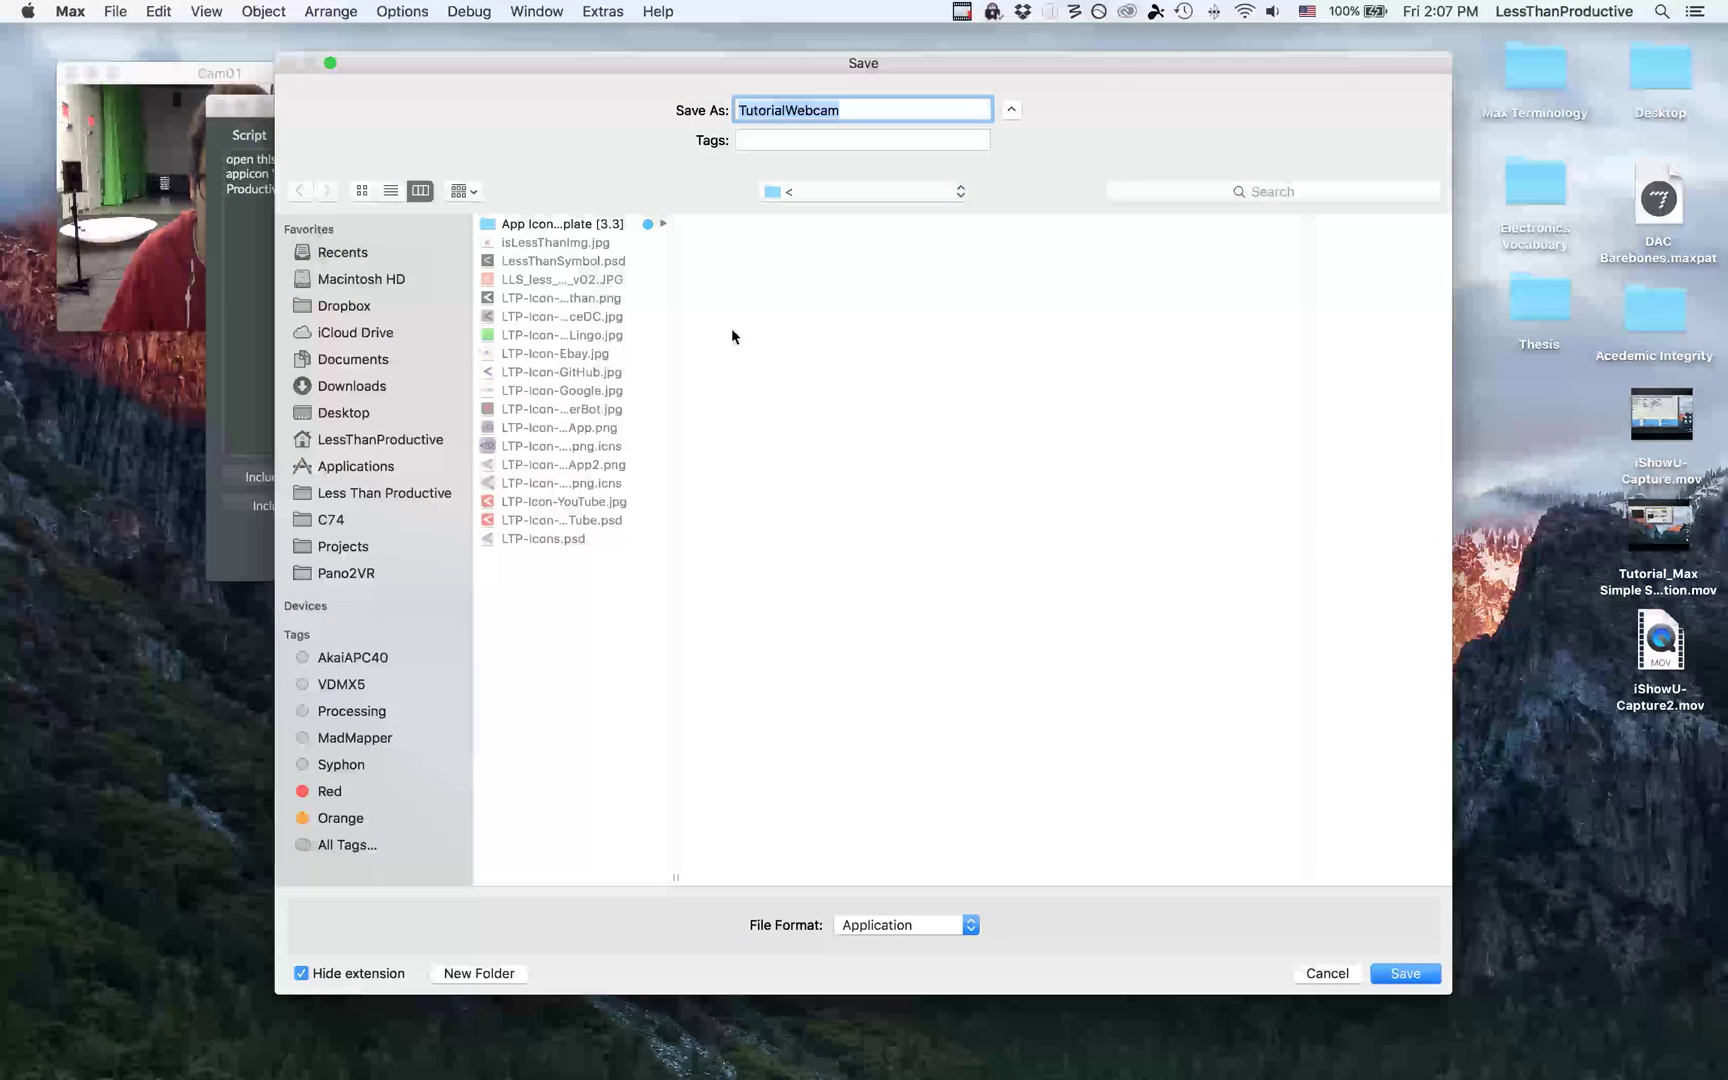
# - Save the build in Application format as '<Cam' on the Desktop
pyautogui.click(969, 926)
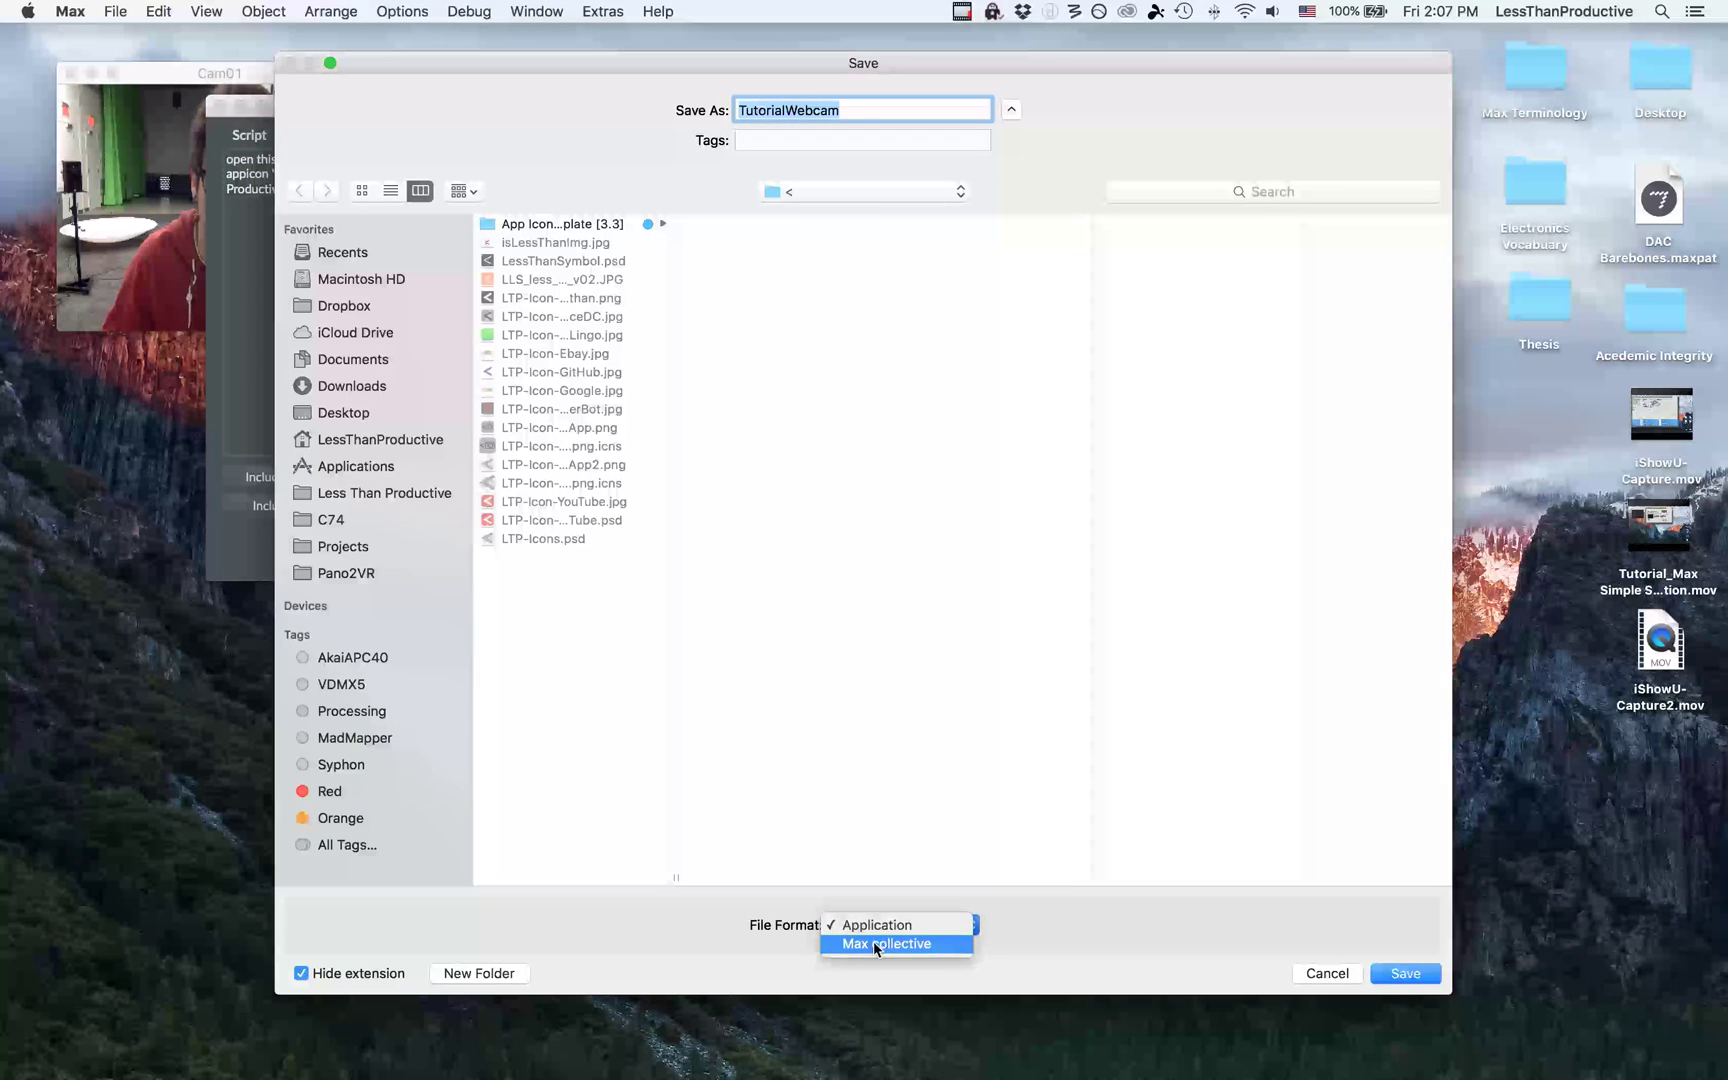
pyautogui.click(875, 925)
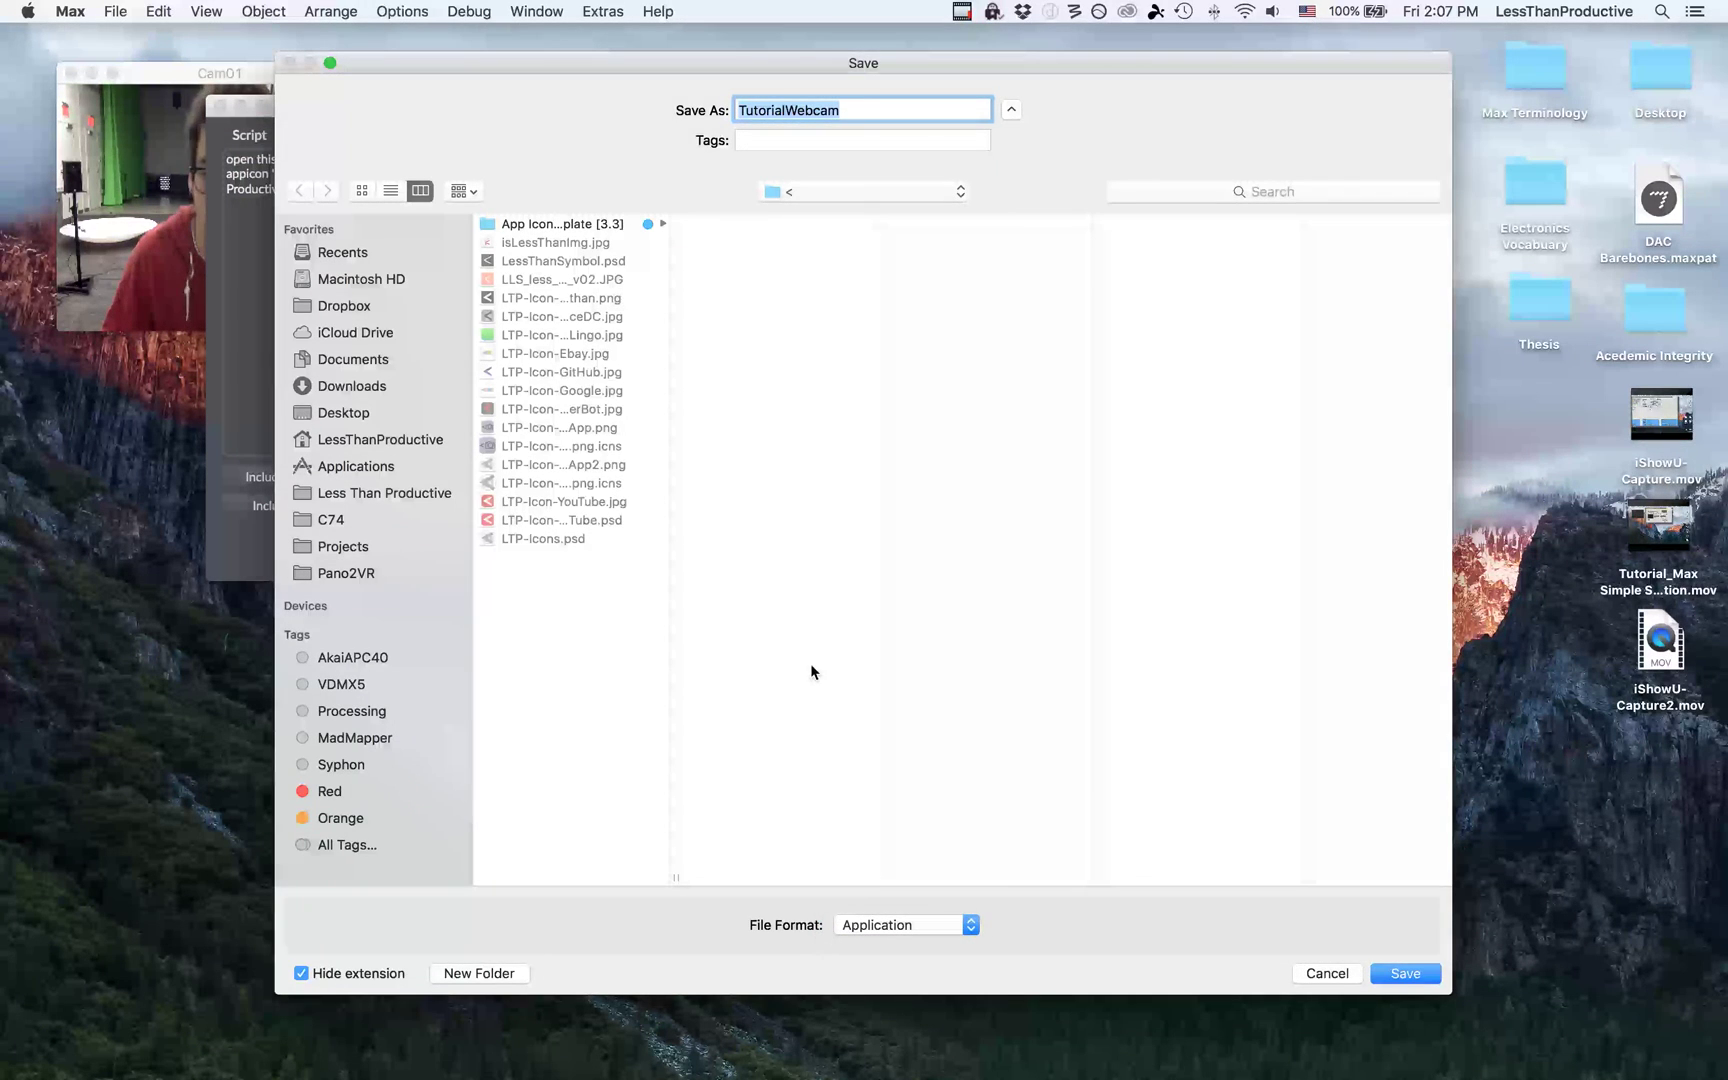
pyautogui.click(867, 109)
pyautogui.press('super+a')
pyautogui.write('<Cam')
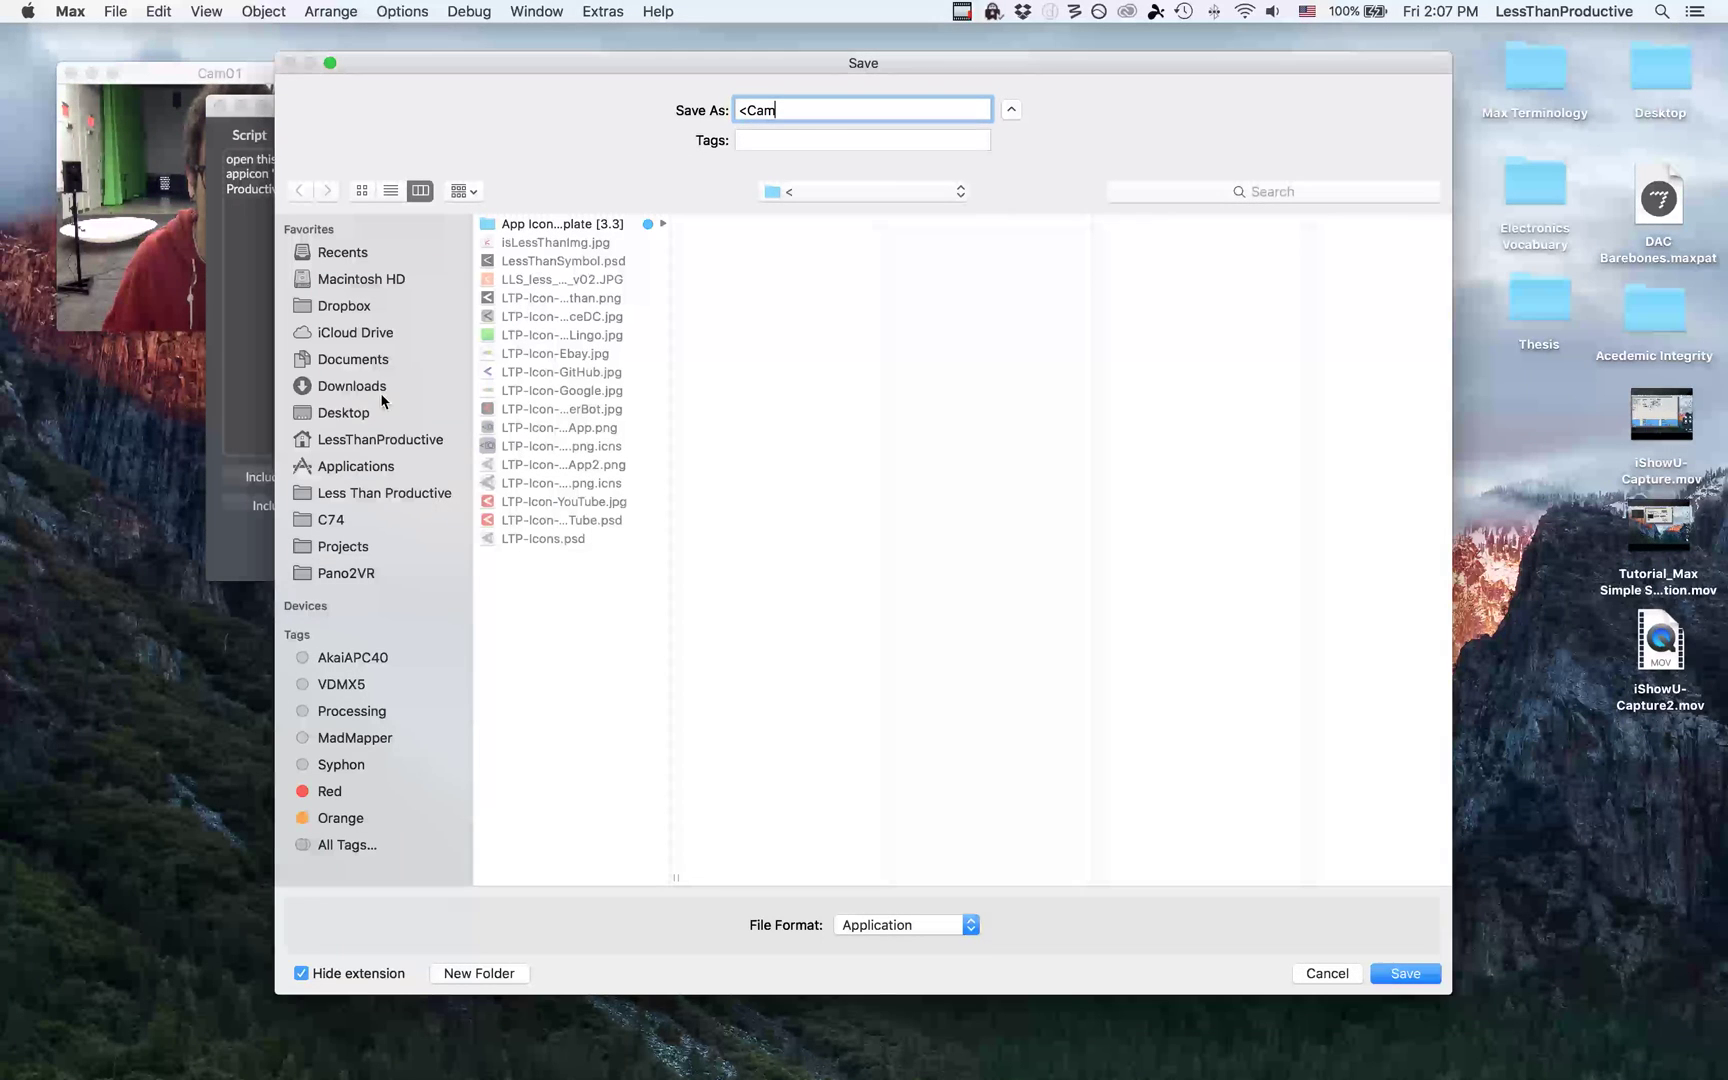
pyautogui.click(360, 412)
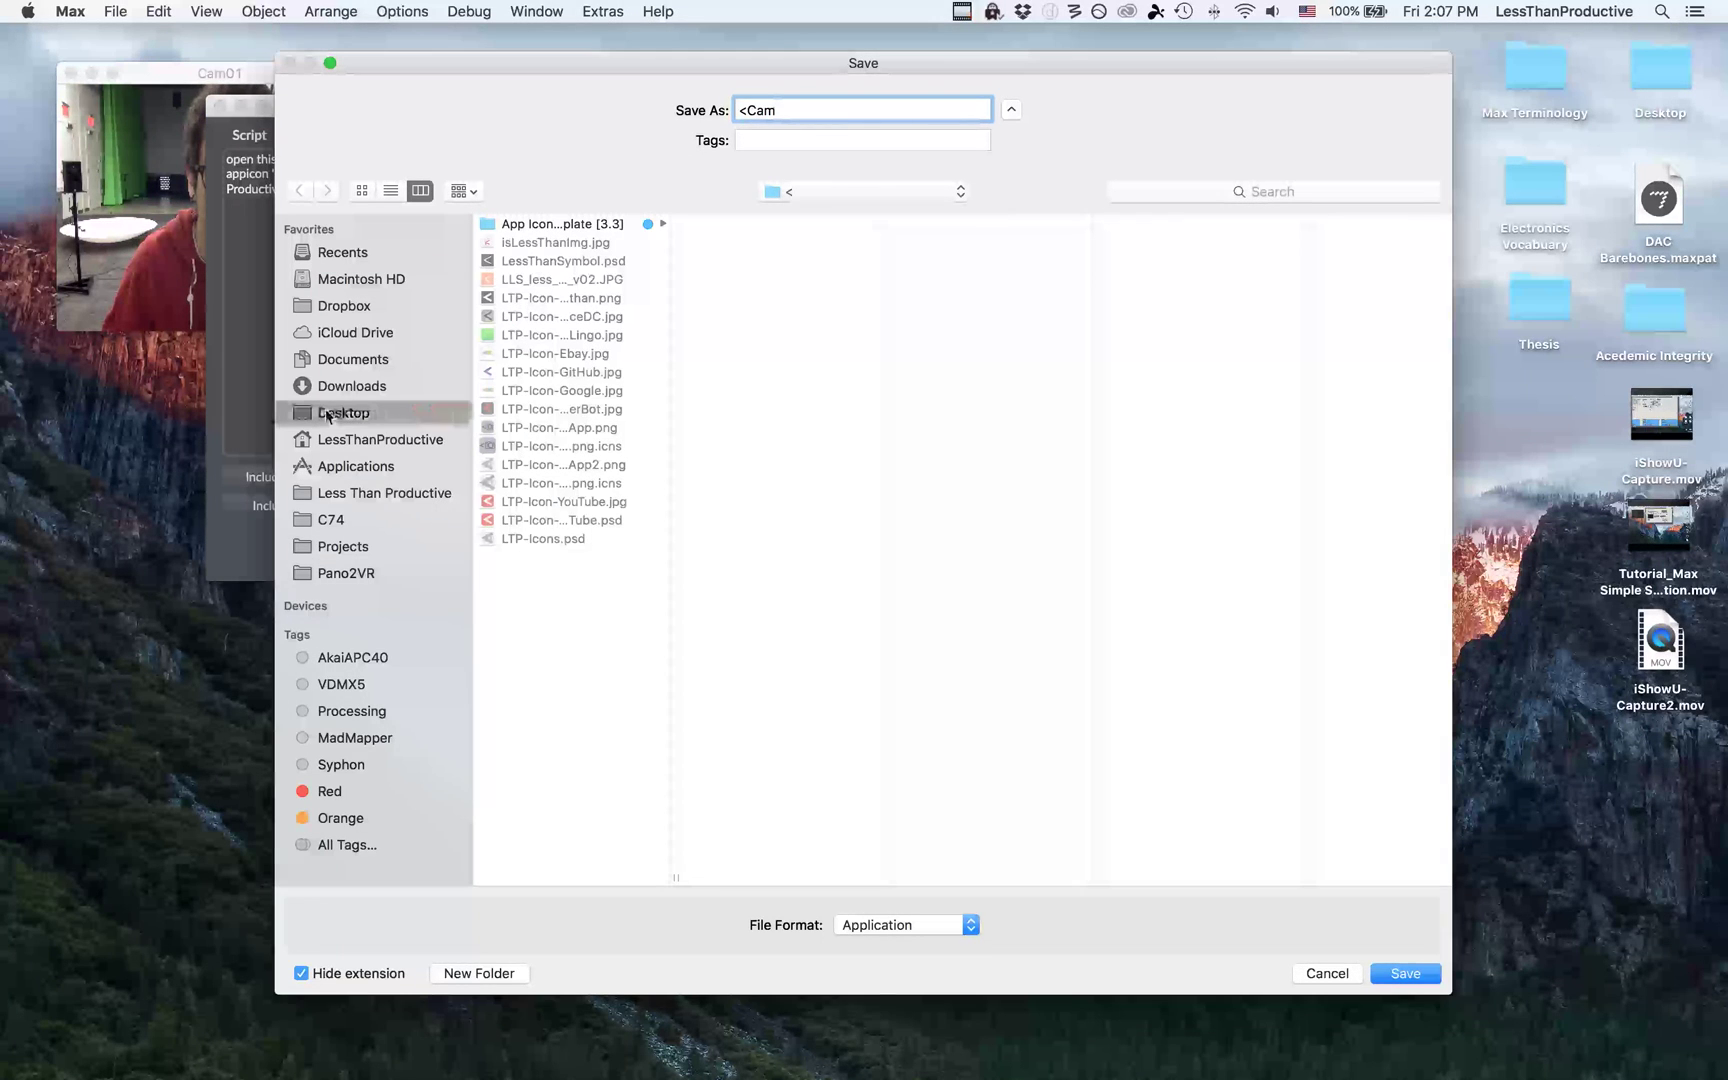
pyautogui.click(1416, 977)
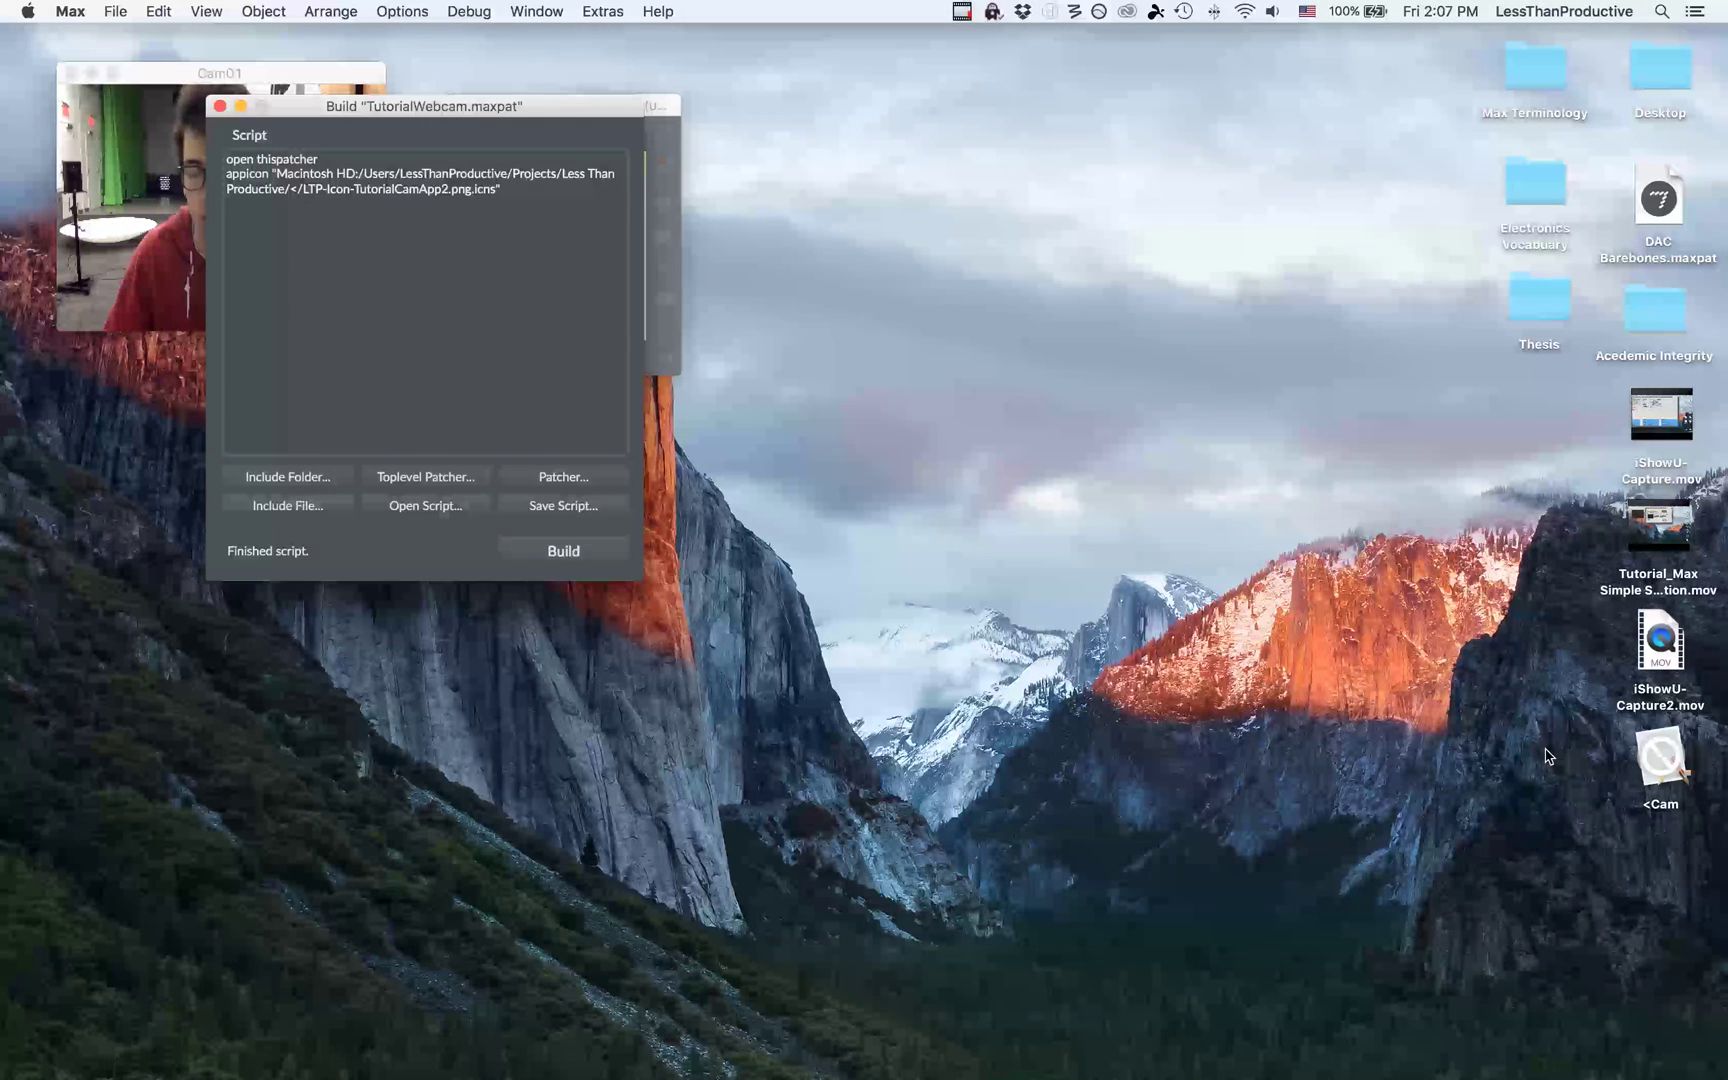
# - Move the <Cam app from the desktop into the Applications folder and launch it
pyautogui.click(1447, 742)
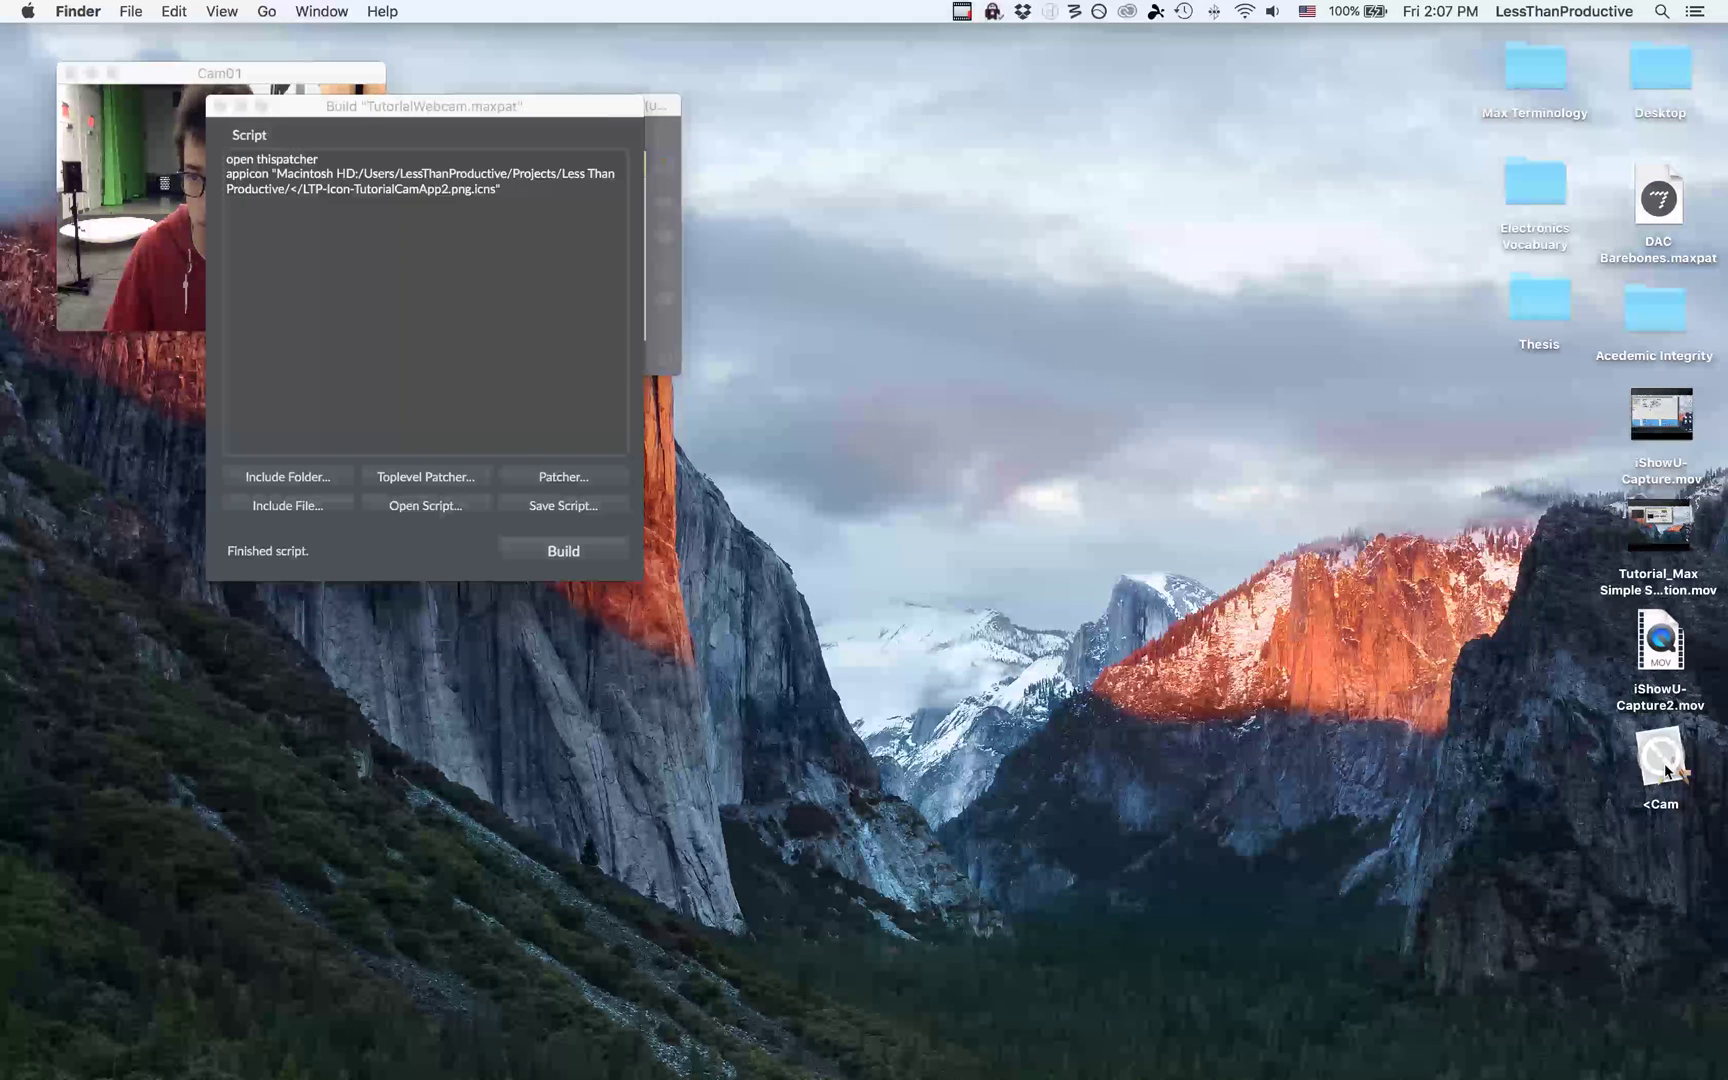
pyautogui.moveTo(1667, 770); pyautogui.dragTo(1263, 1068)
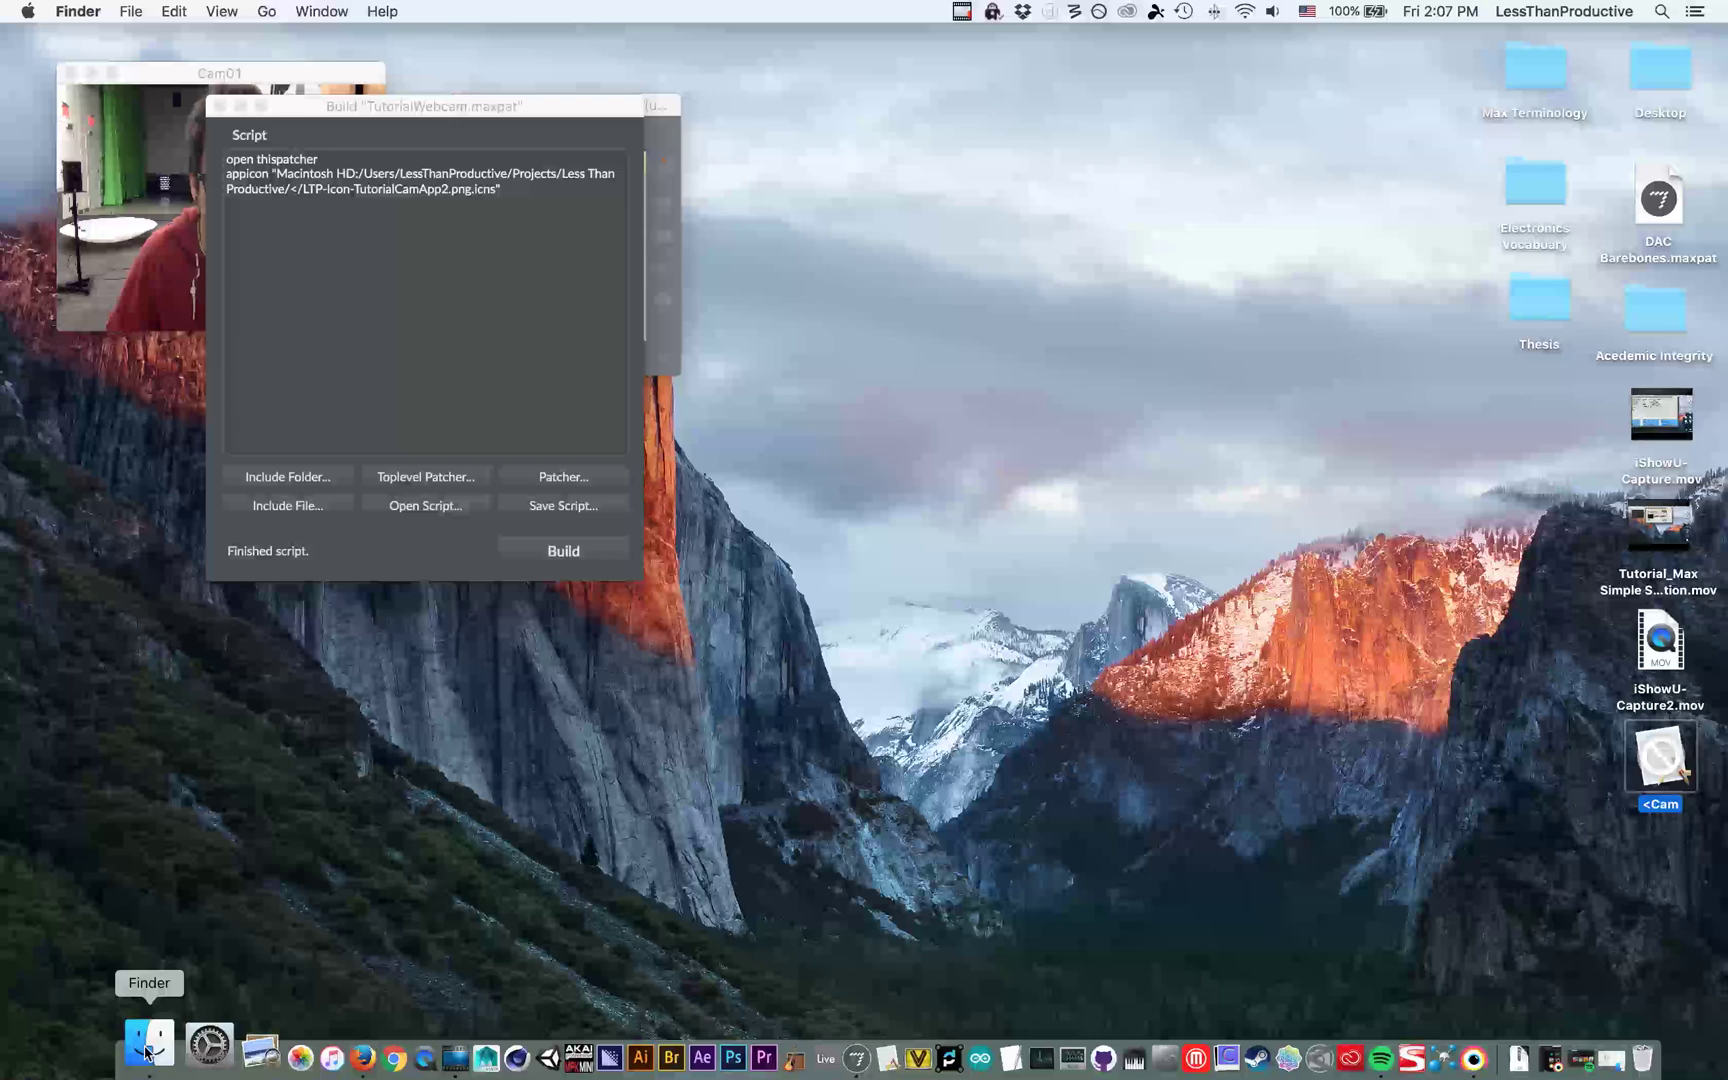
pyautogui.click(147, 1053)
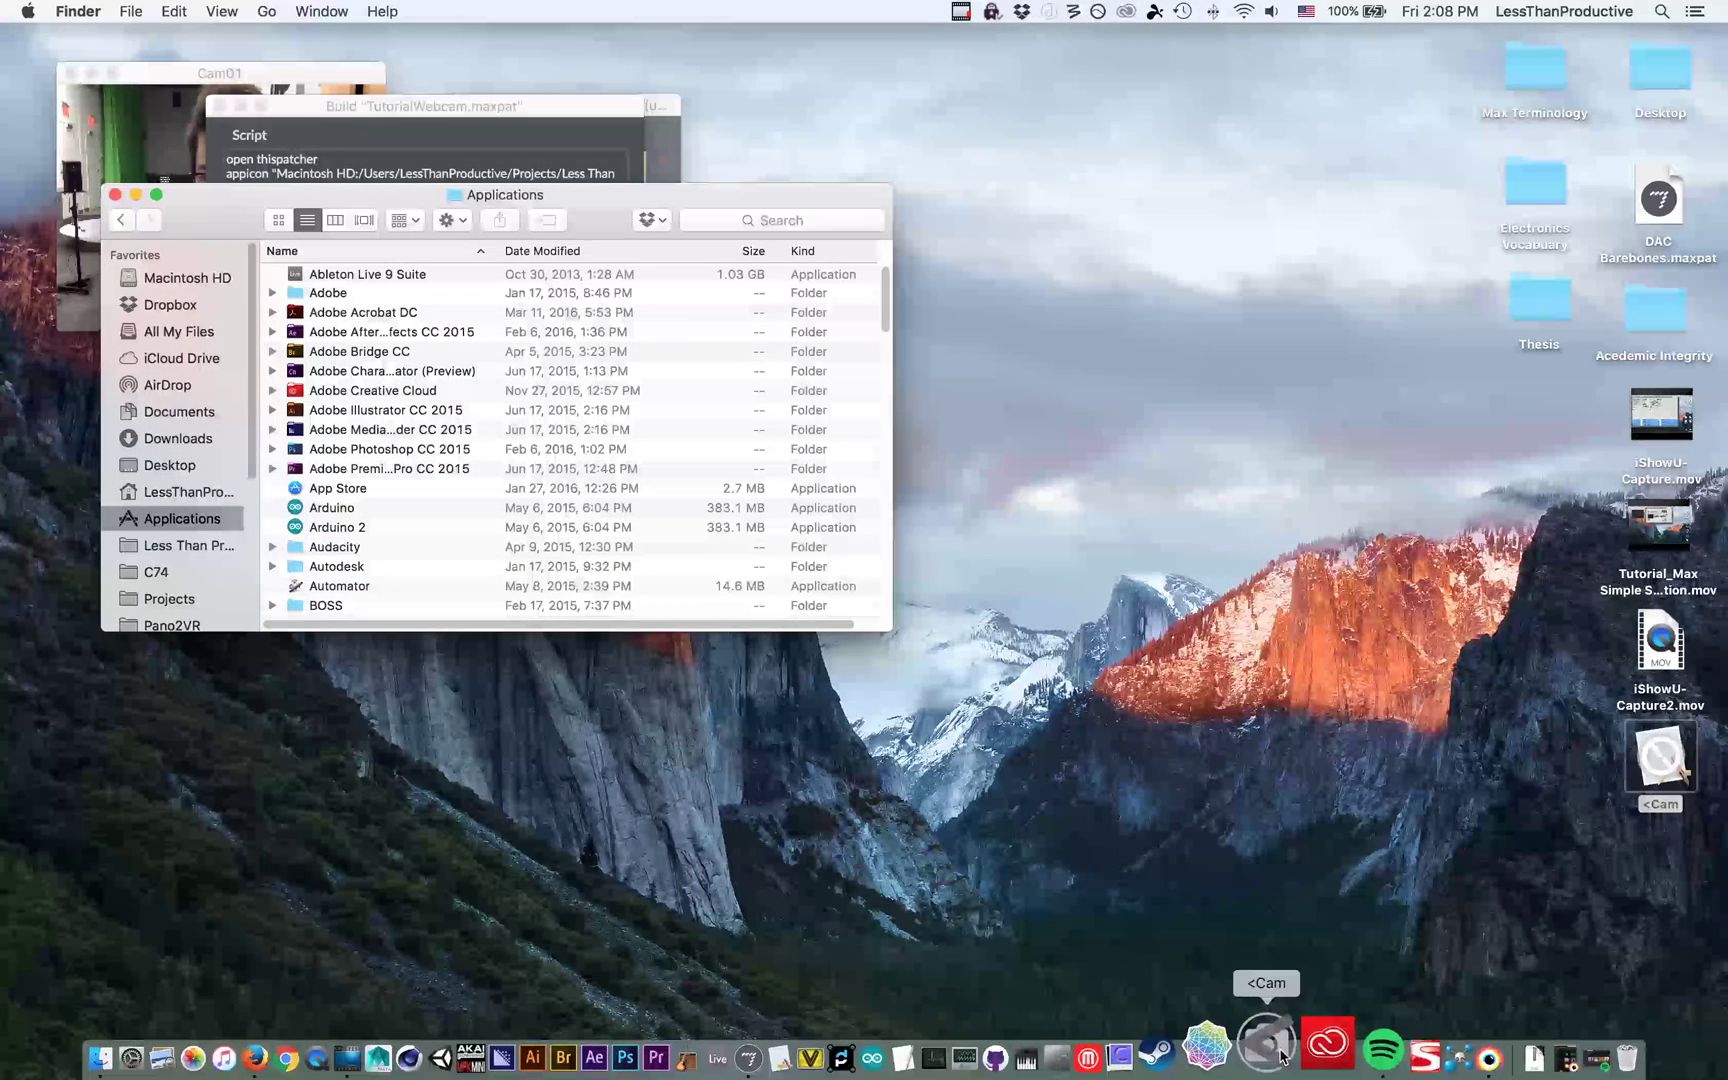
pyautogui.moveTo(1660, 758); pyautogui.dragTo(184, 512)
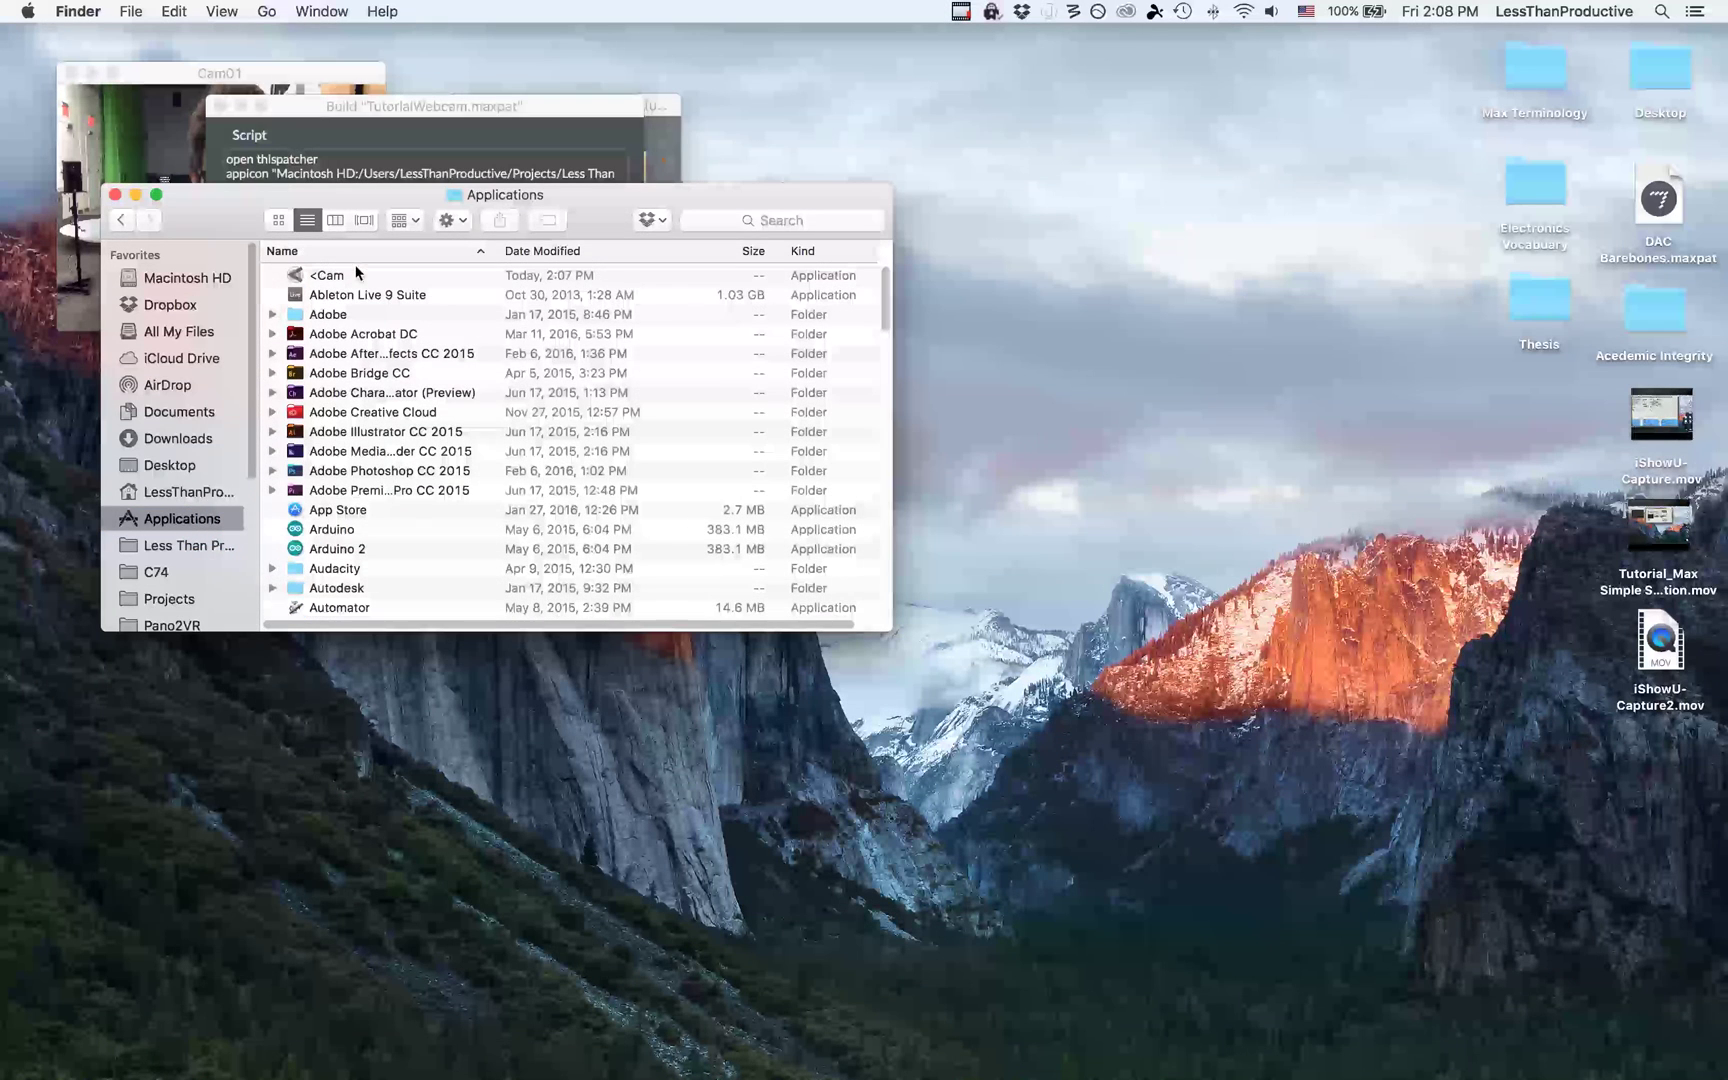
pyautogui.click(1211, 433)
pyautogui.moveTo(1150, 1070)
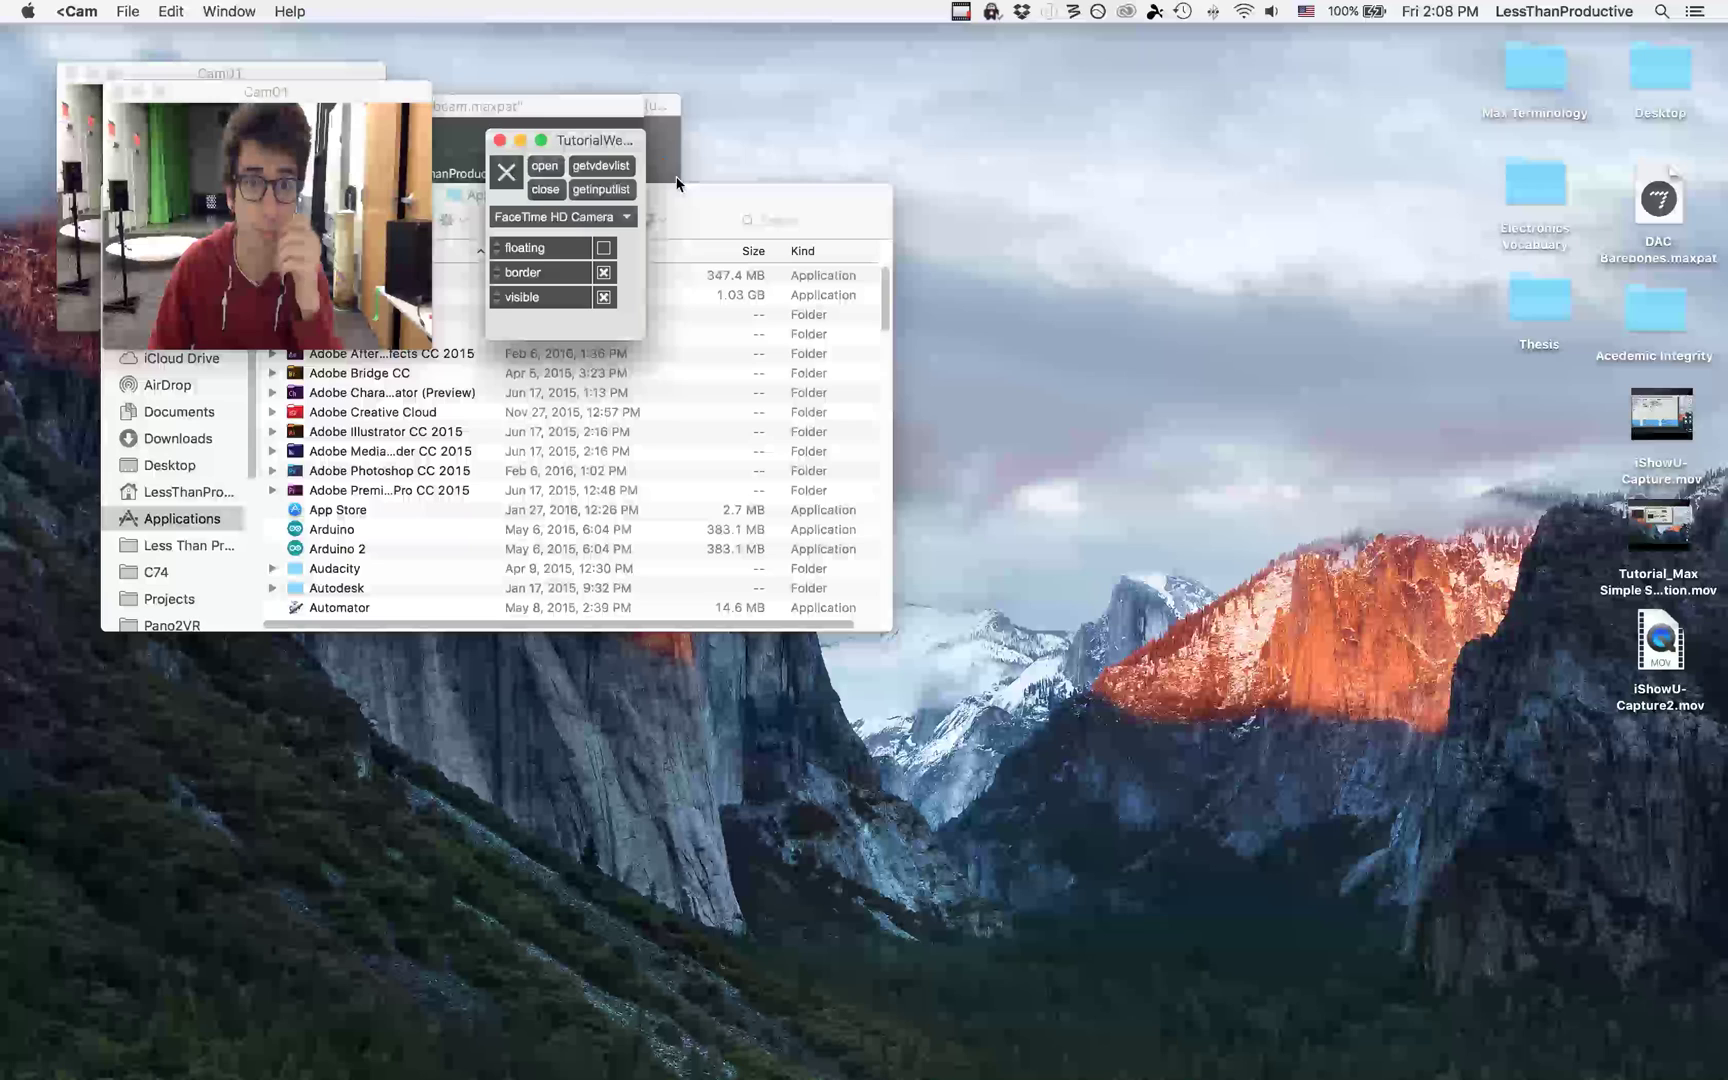
# - Place the control panel on the right and the camera window centred, then close Applications
pyautogui.moveTo(584, 143); pyautogui.dragTo(1108, 146)
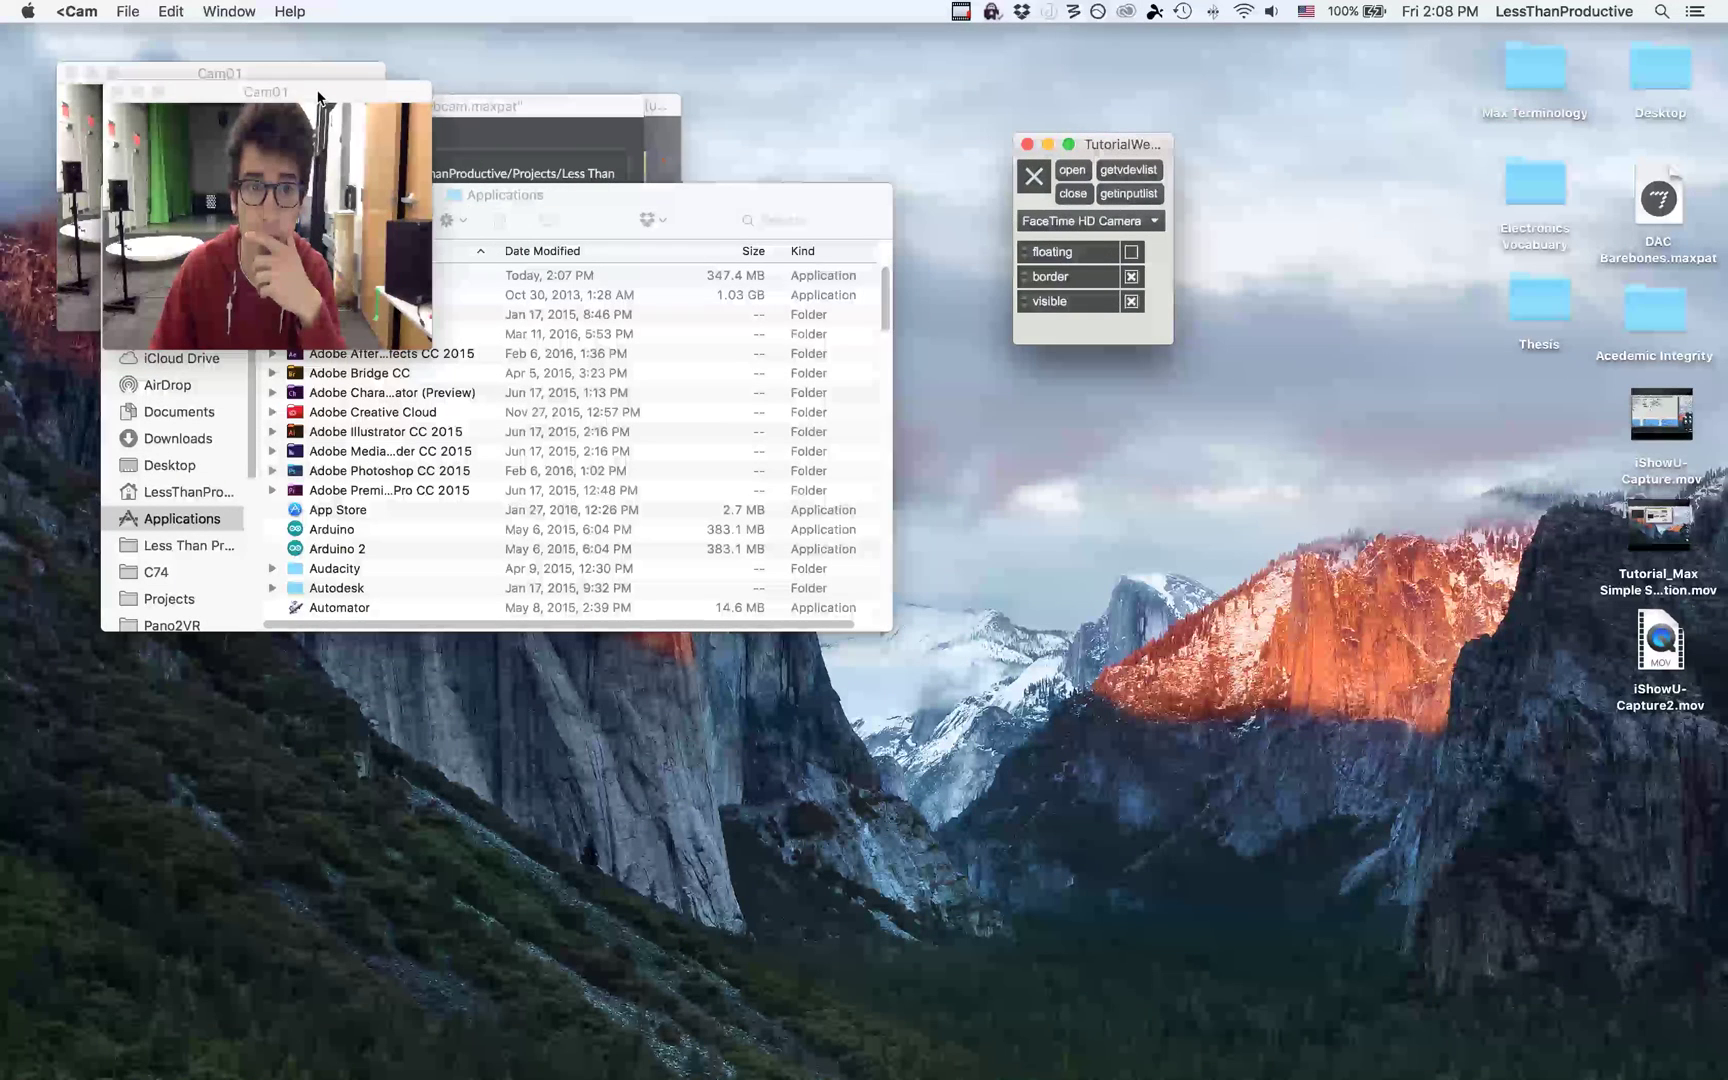
pyautogui.moveTo(318, 97); pyautogui.dragTo(839, 122)
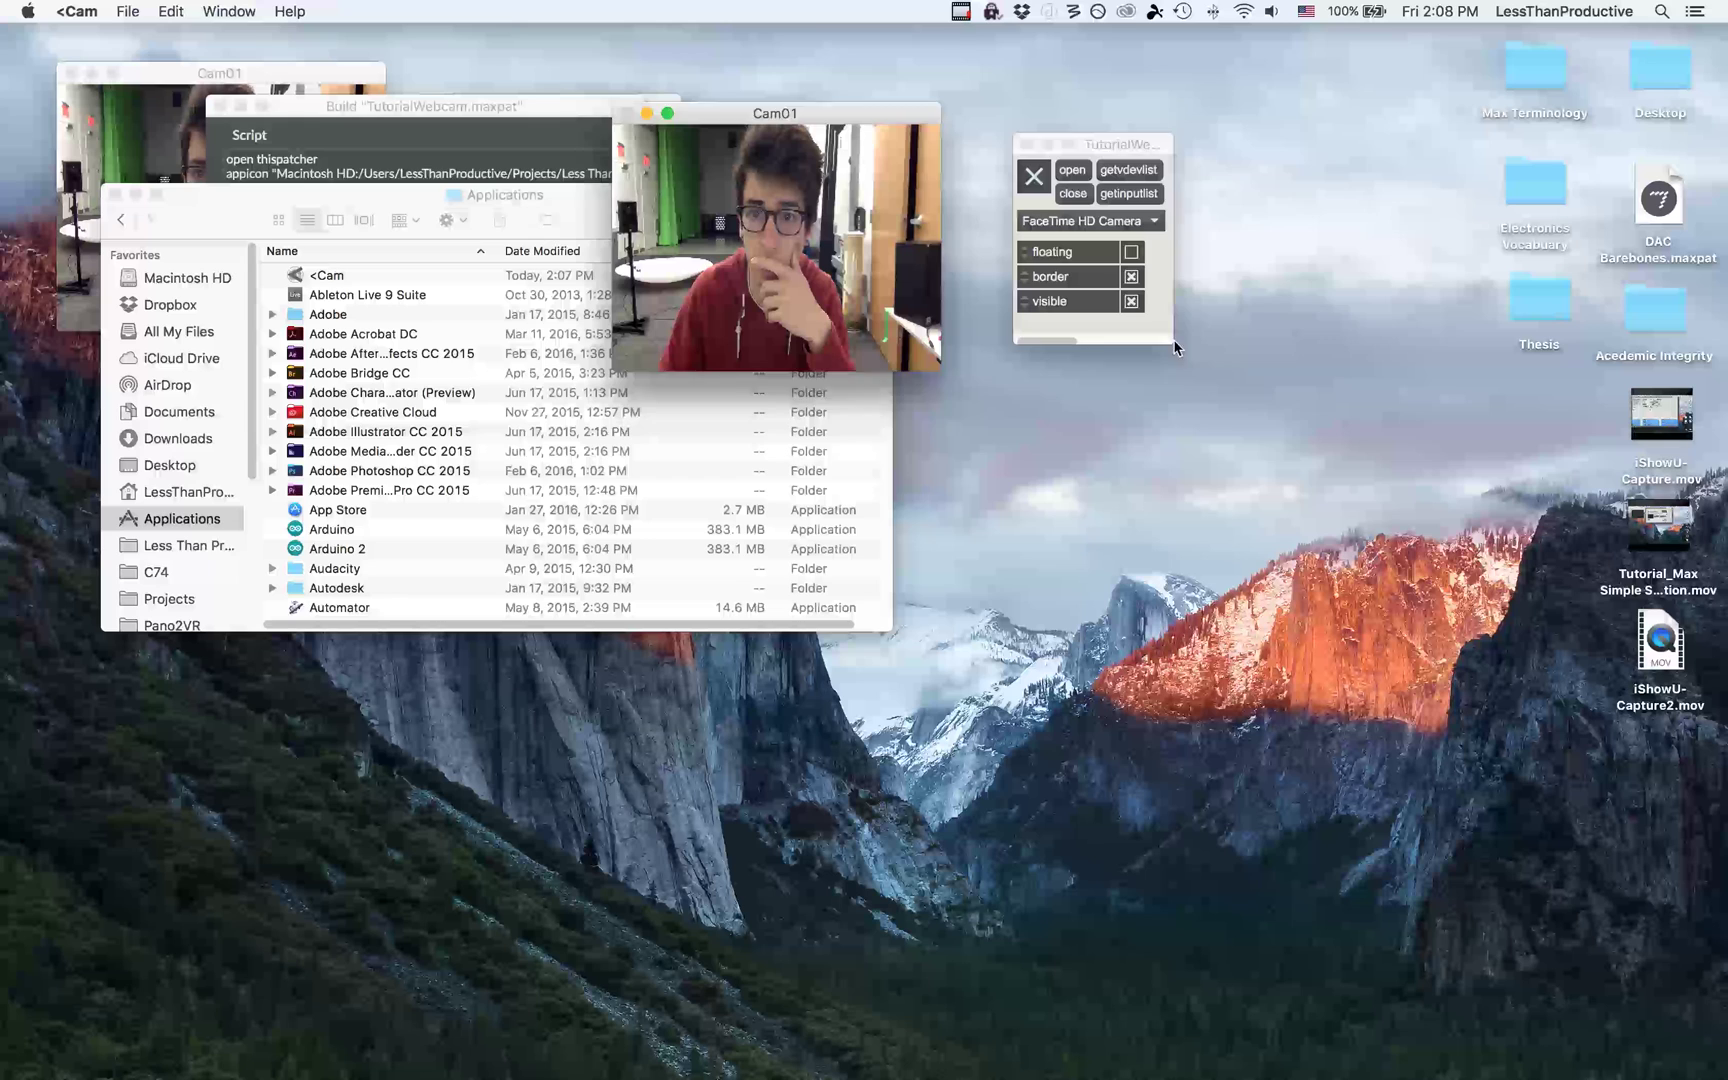
pyautogui.moveTo(1173, 344)
pyautogui.mouseDown()
pyautogui.moveTo(1365, 365)
pyautogui.moveTo(1440, 350)
pyautogui.moveTo(1205, 395)
pyautogui.moveTo(1187, 345)
pyautogui.mouseUp()
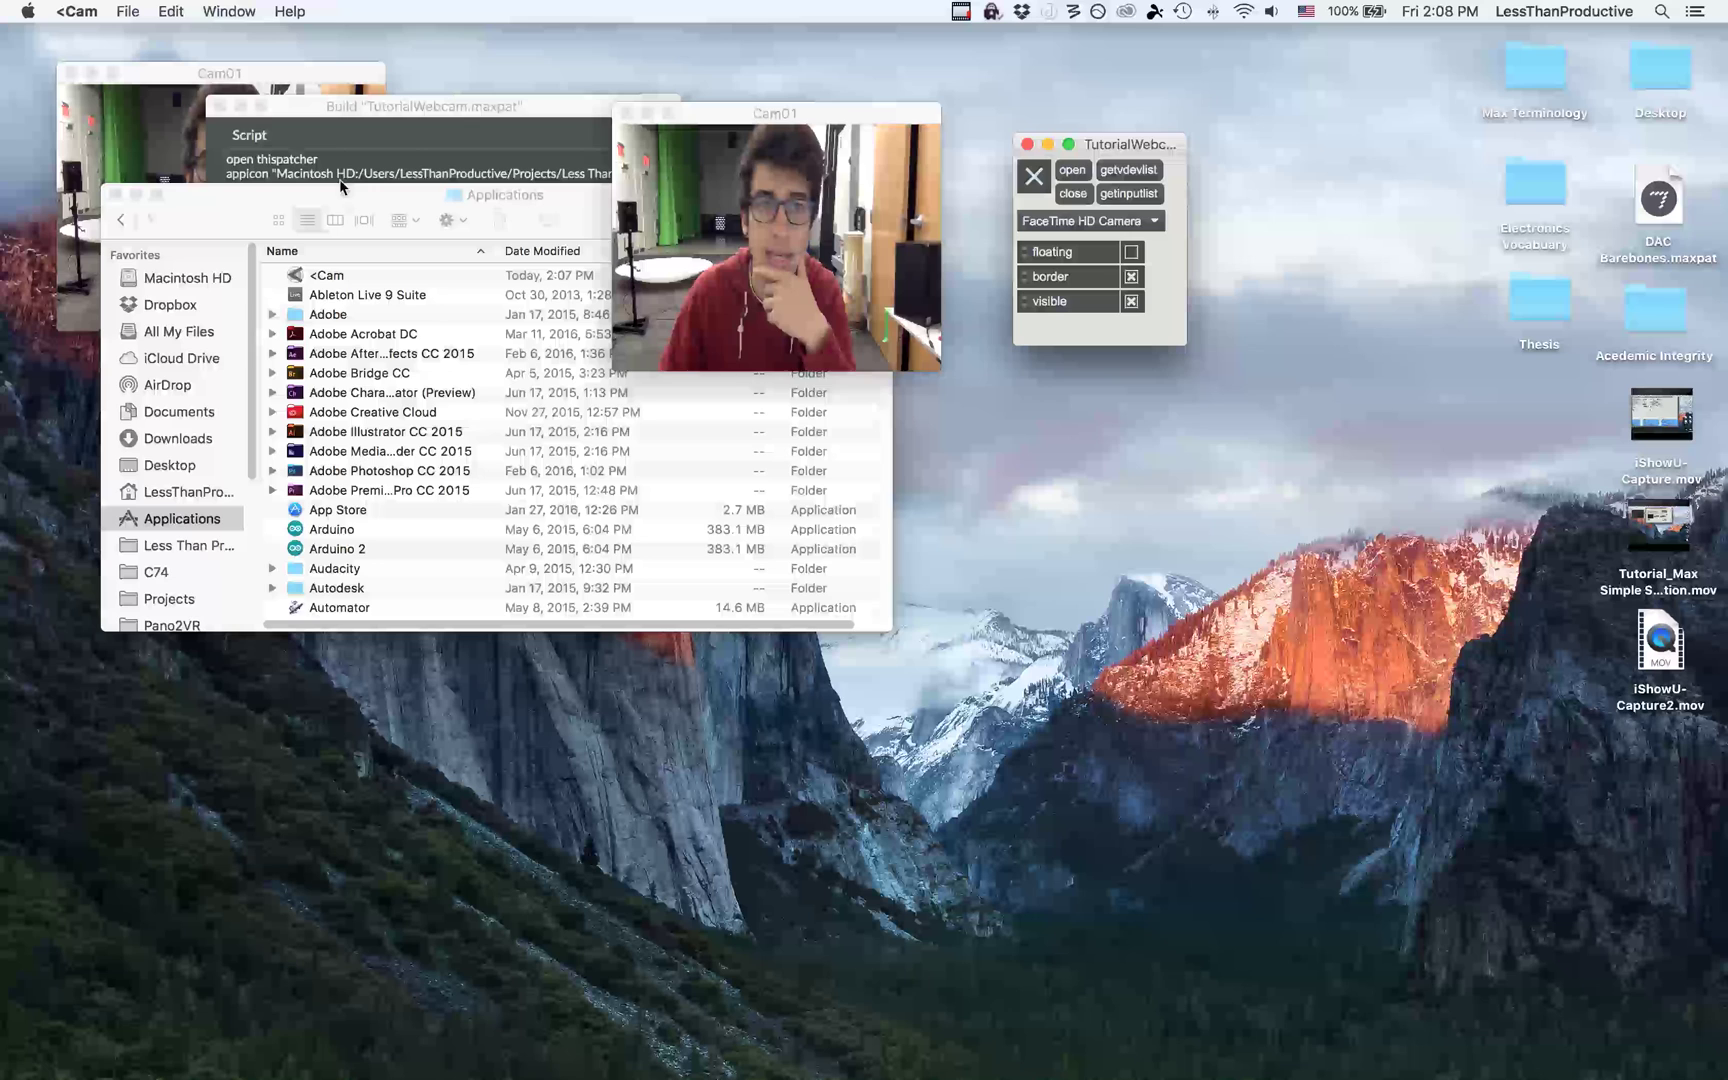
pyautogui.click(218, 222)
pyautogui.click(115, 196)
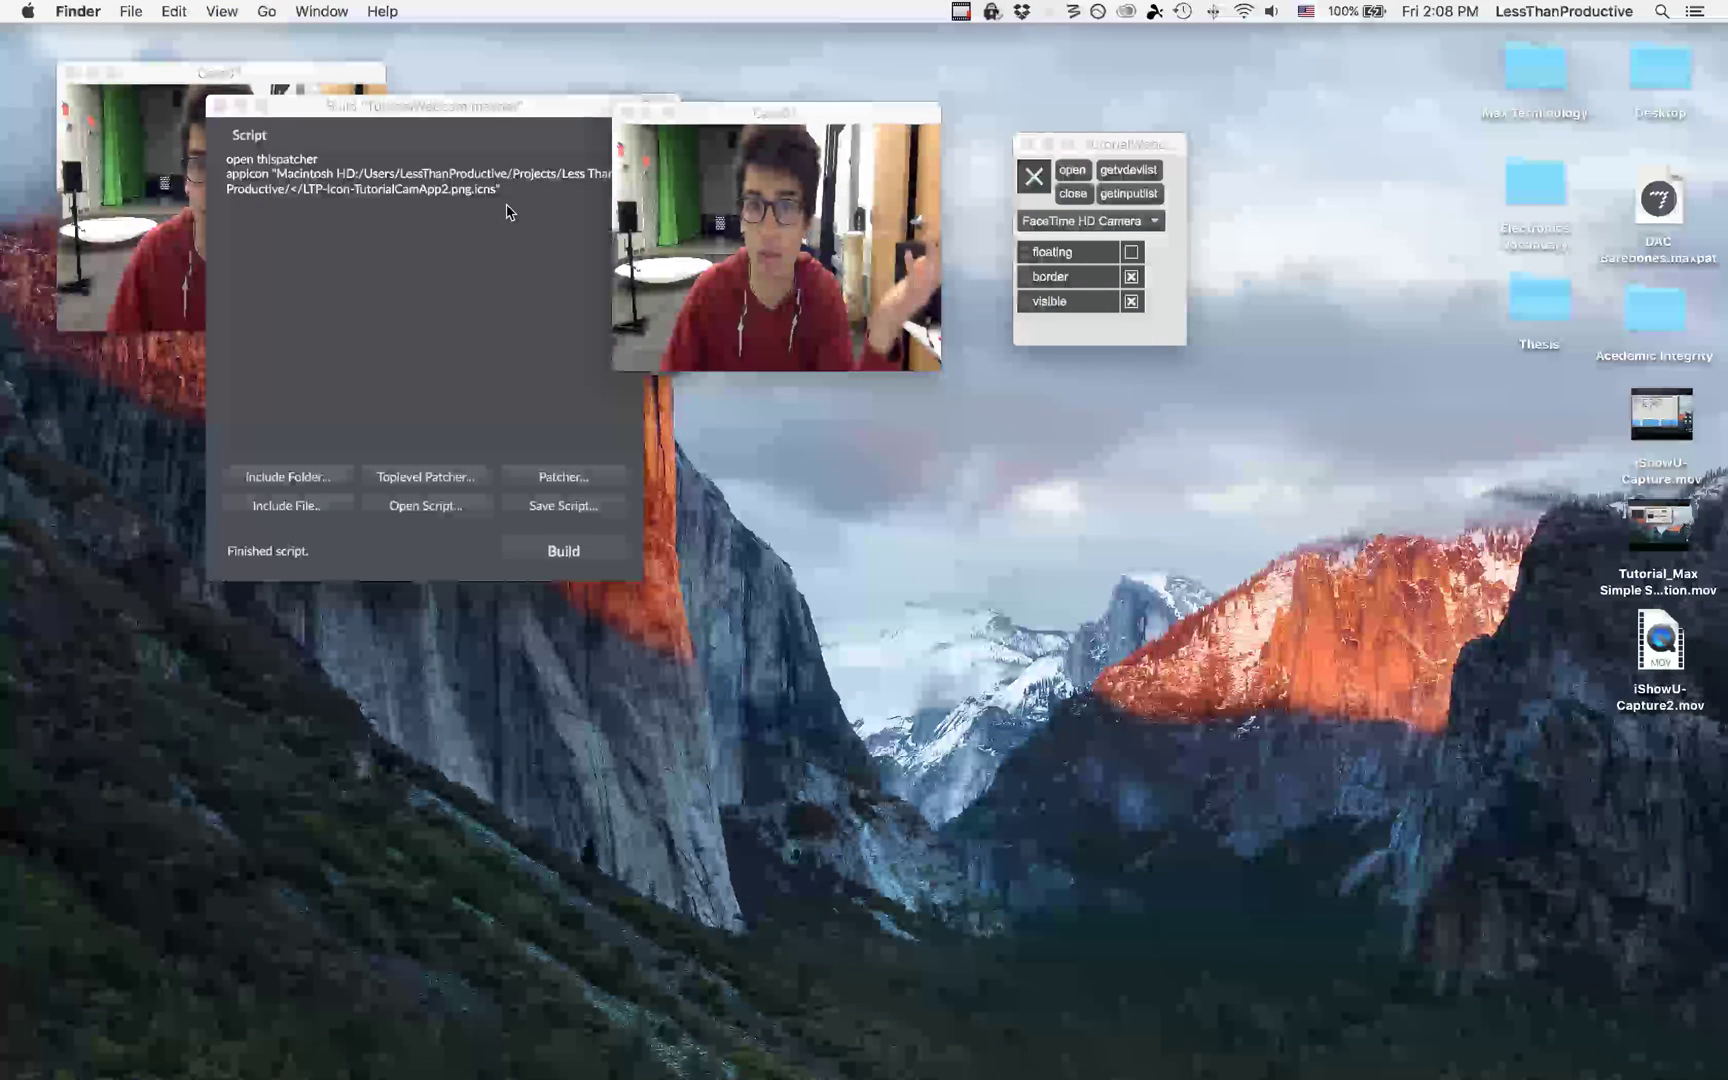